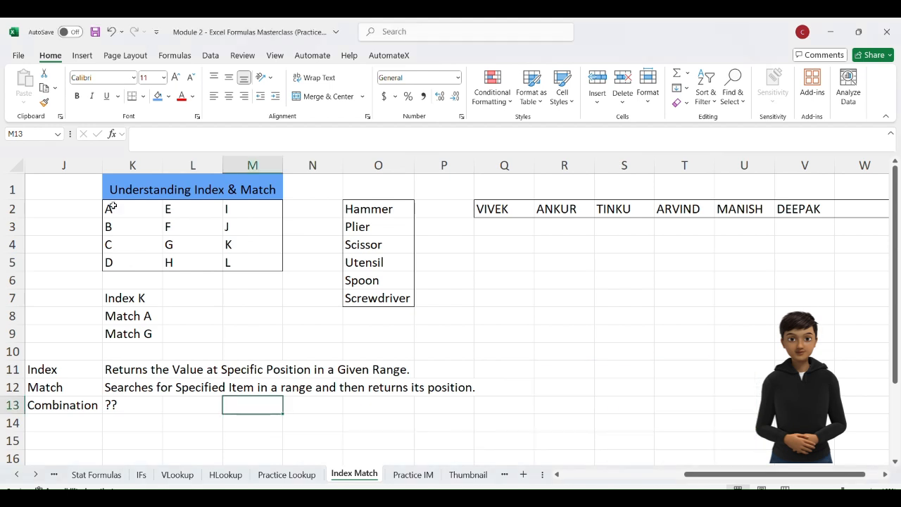
pyautogui.press('F2')
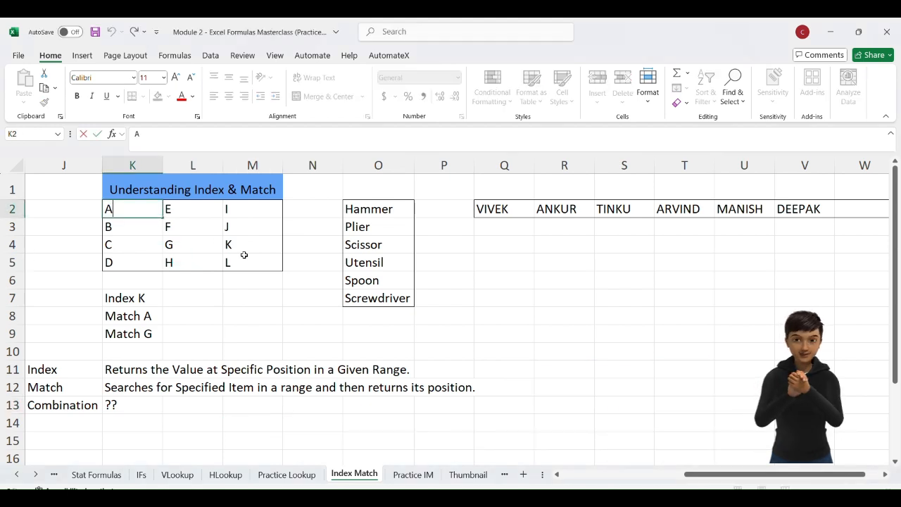
pyautogui.click(247, 303)
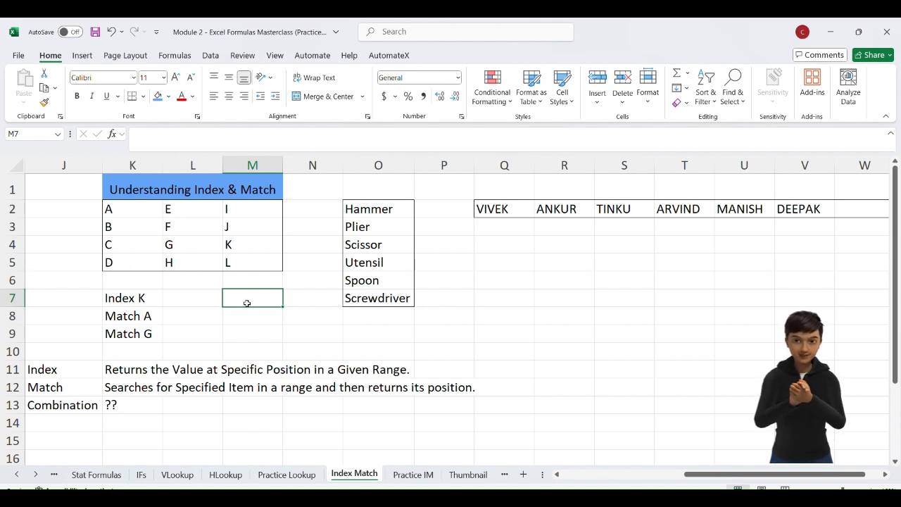
pyautogui.click(160, 302)
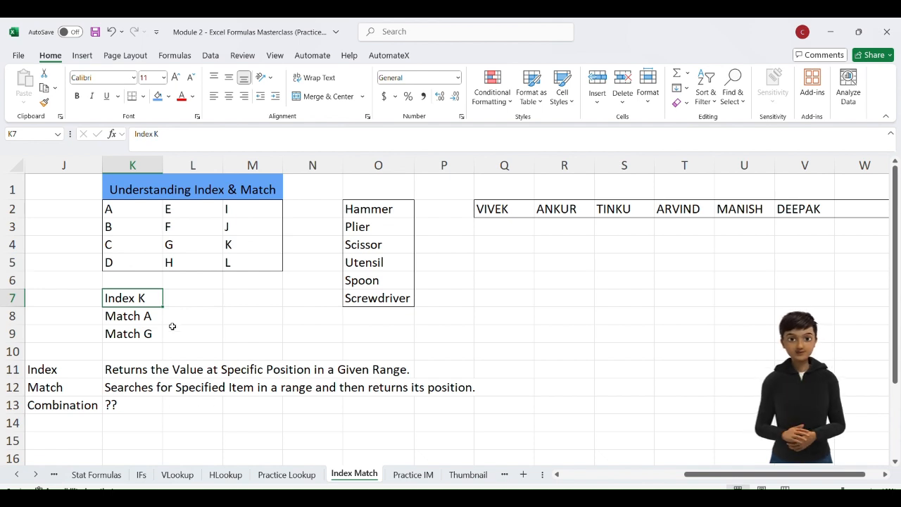
pyautogui.click(149, 316)
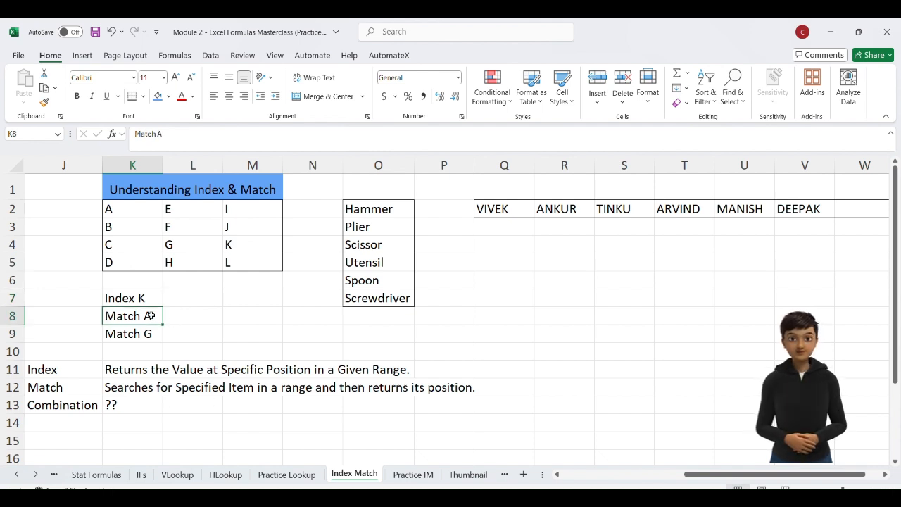
pyautogui.click(188, 316)
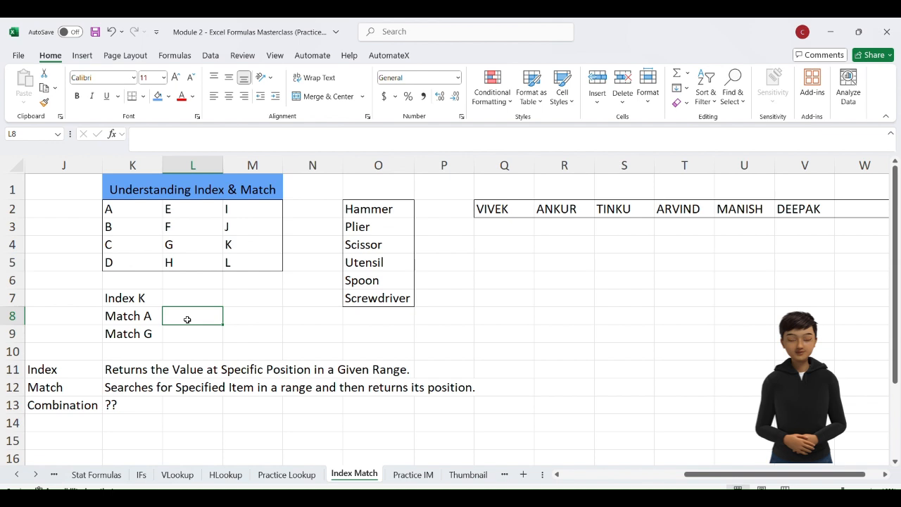
pyautogui.click(86, 404)
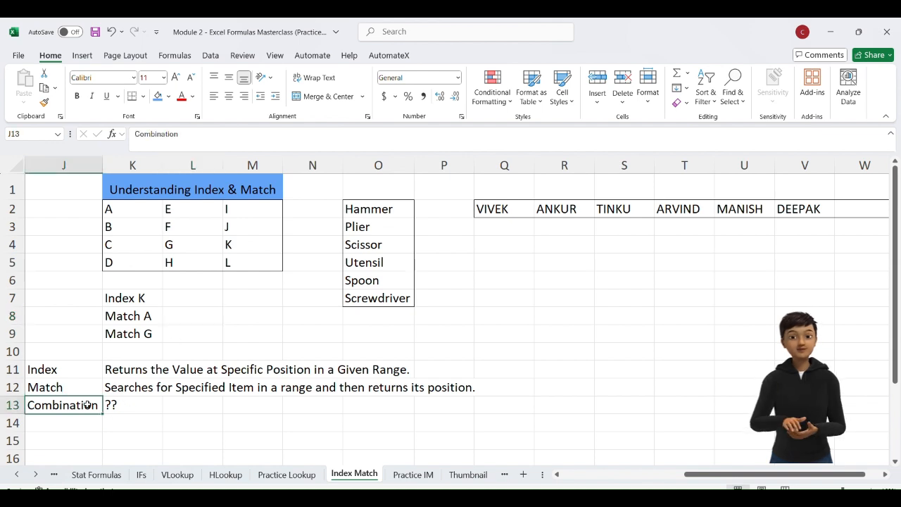
pyautogui.click(200, 296)
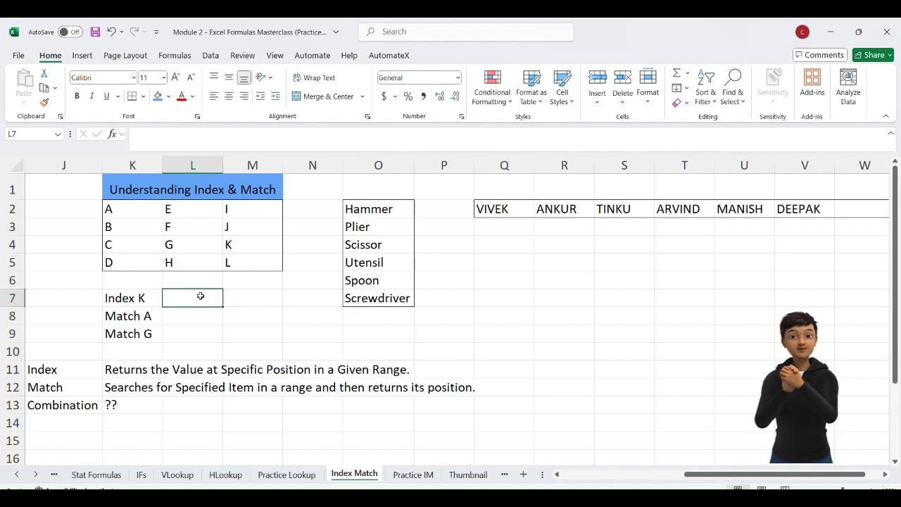
pyautogui.click(139, 302)
# Enter =INDEX(K2:M5,3,3) in cell L7 to return the letter K from the lettered table.
pyautogui.click(176, 304)
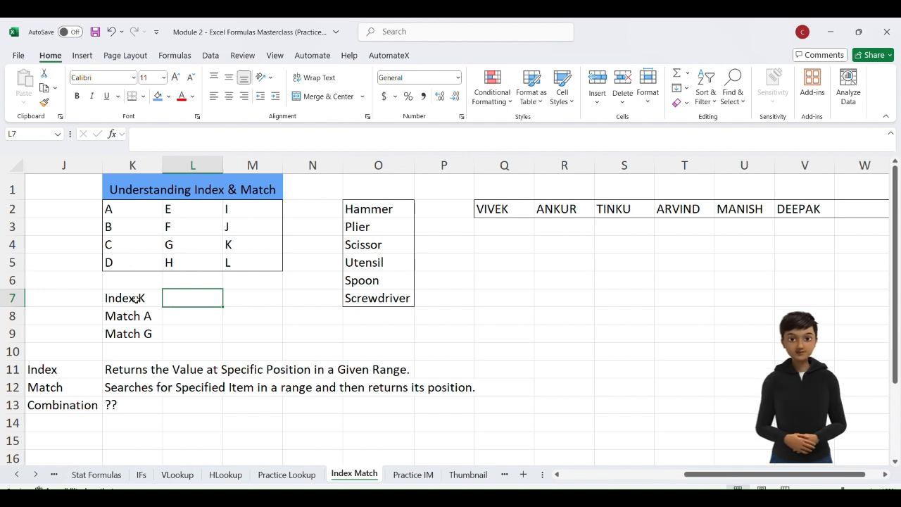
pyautogui.write('=ind')
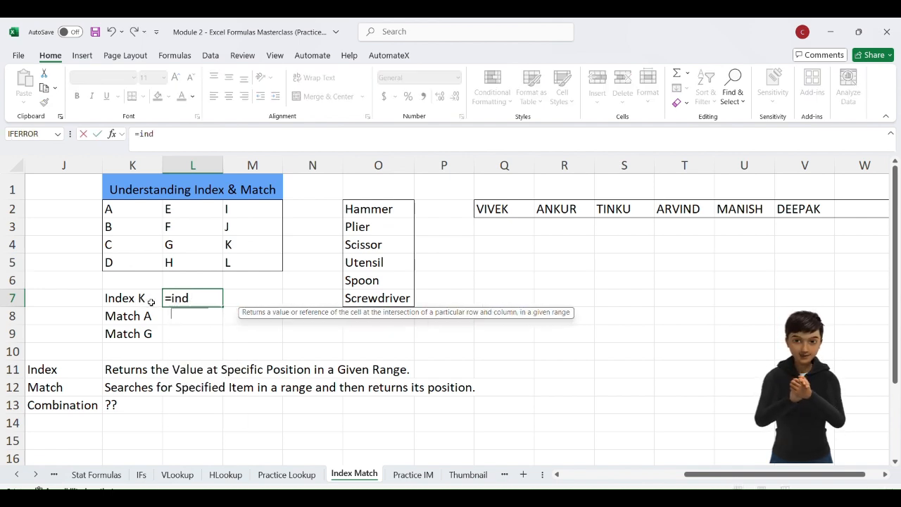
pyautogui.press('Tab')
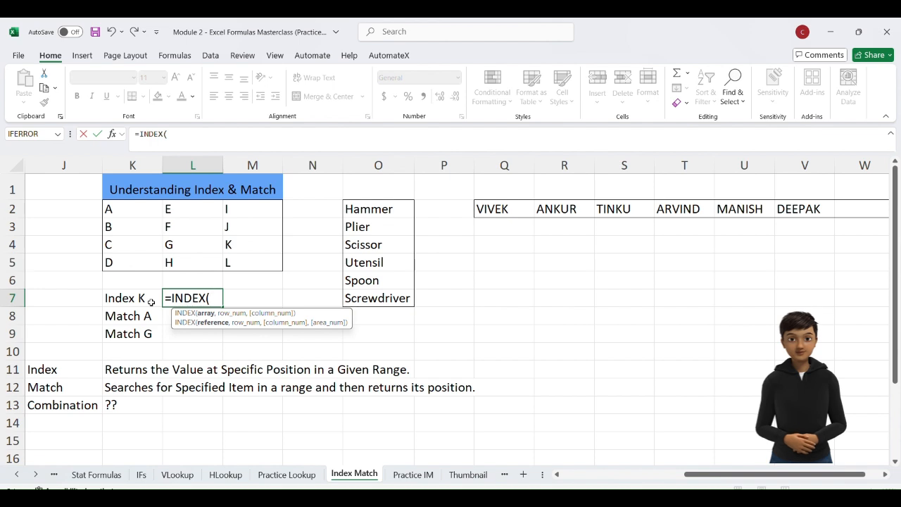
pyautogui.moveTo(131, 208); pyautogui.dragTo(247, 268)
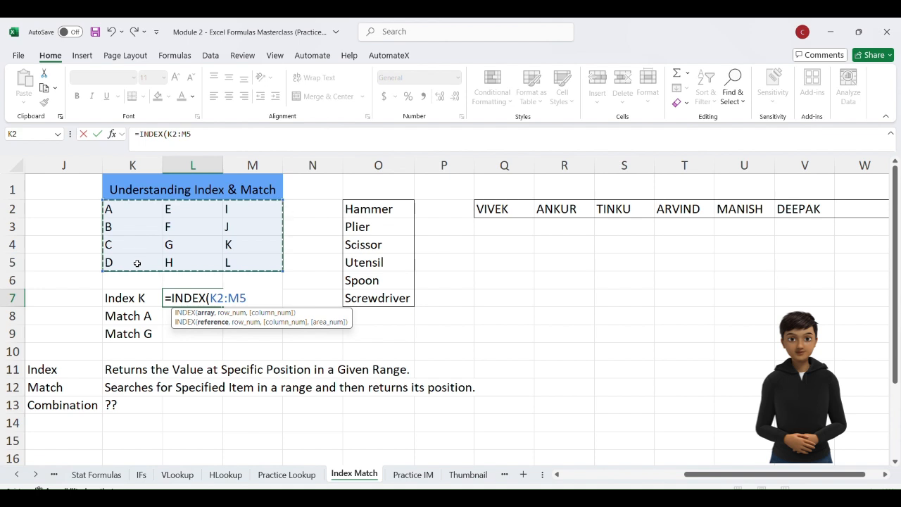
pyautogui.write(',3')
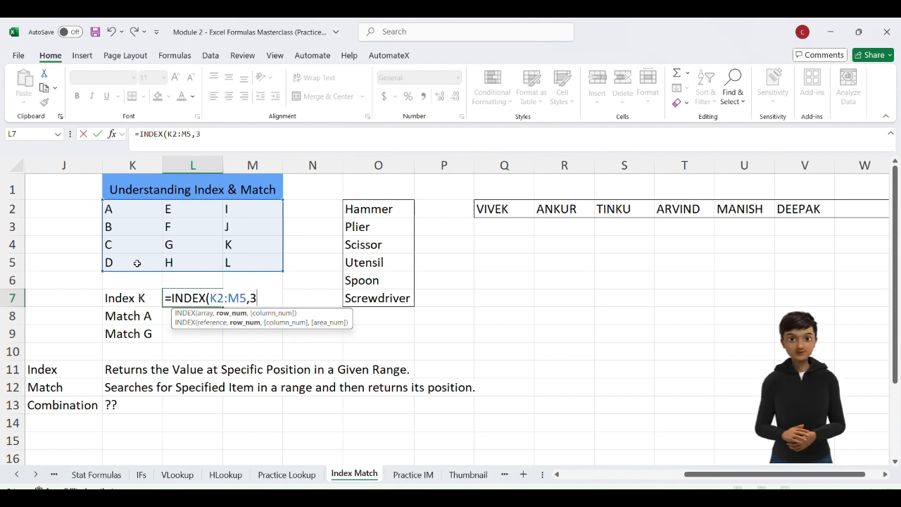
pyautogui.write(',')
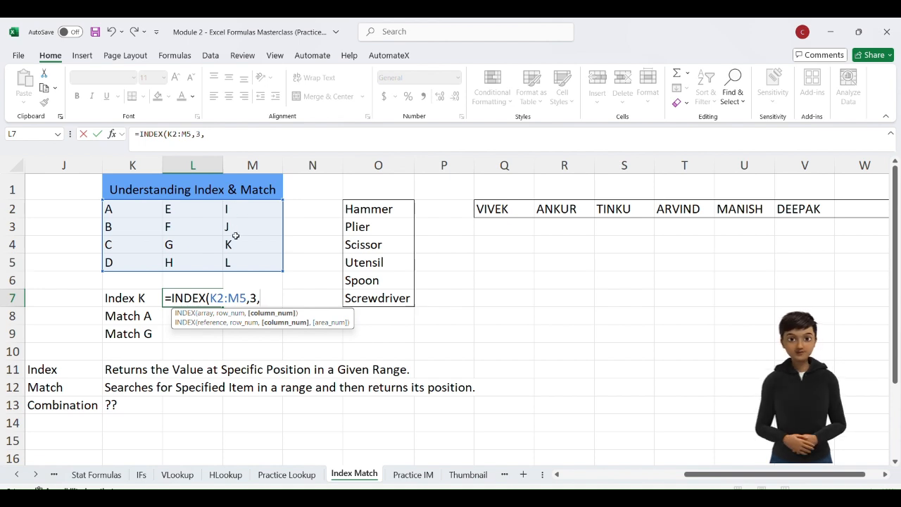
pyautogui.write('3)')
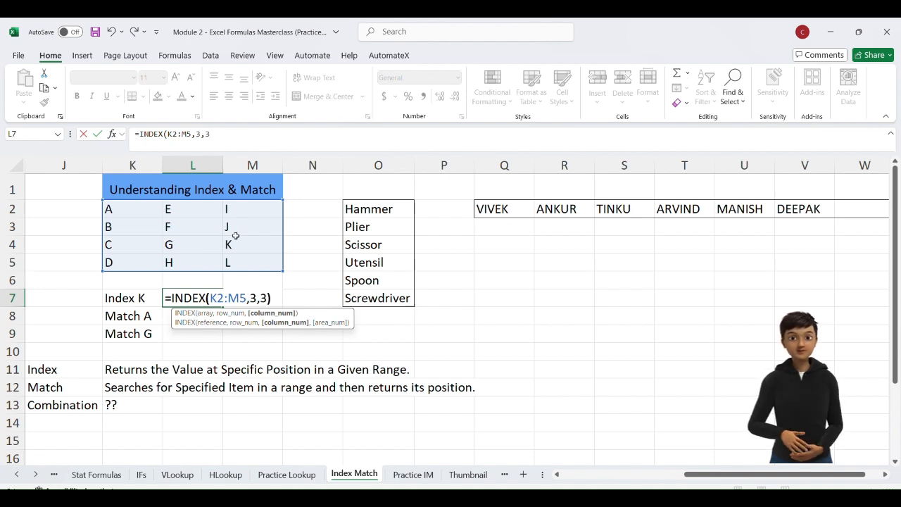
pyautogui.press('Return')
pyautogui.press('Up')
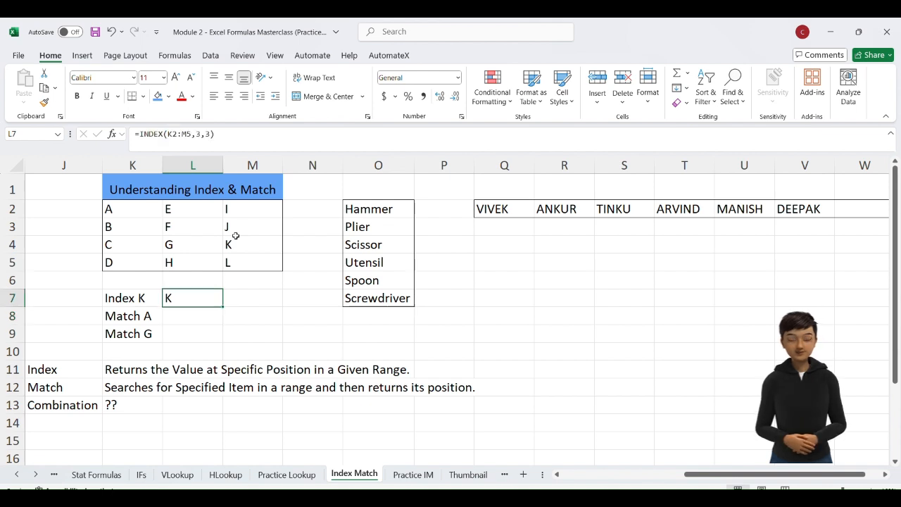
# Change the column number in L7's INDEX formula to 4.
pyautogui.click(214, 135)
pyautogui.doubleClick(208, 134)
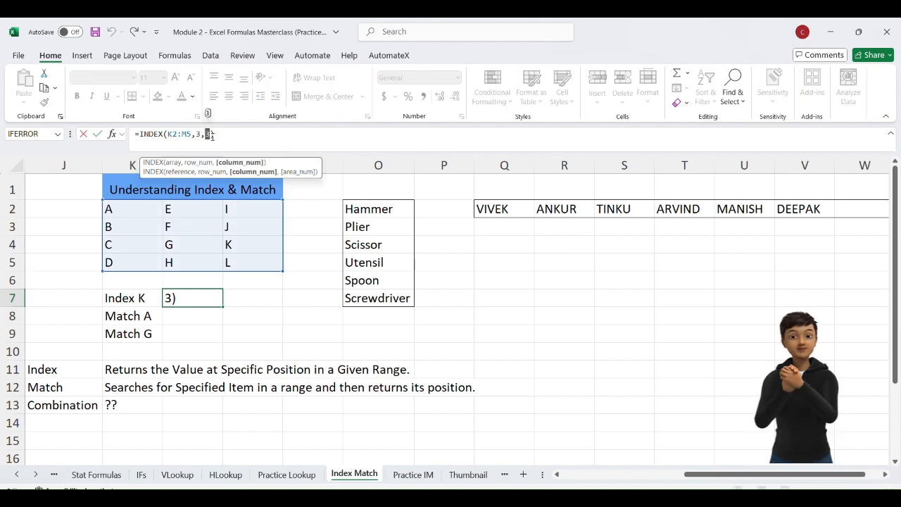
pyautogui.write('4')
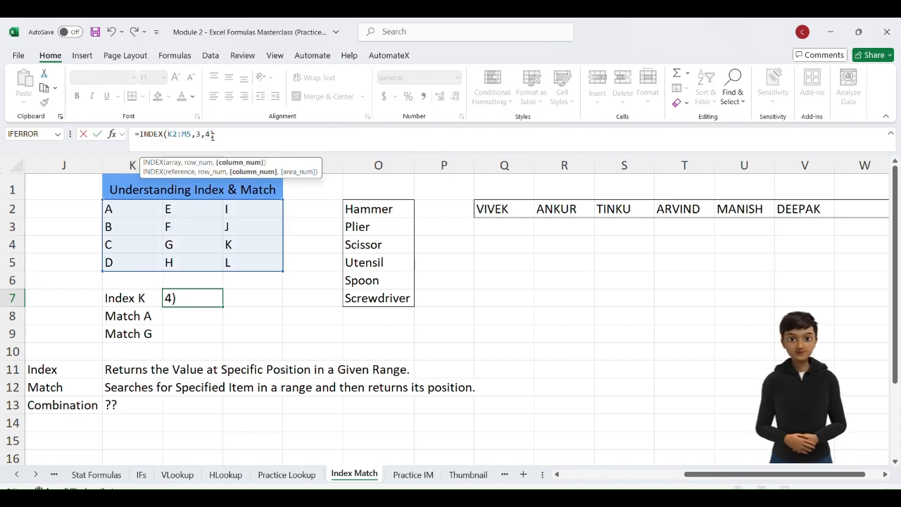
pyautogui.press('Return')
pyautogui.press('Up')
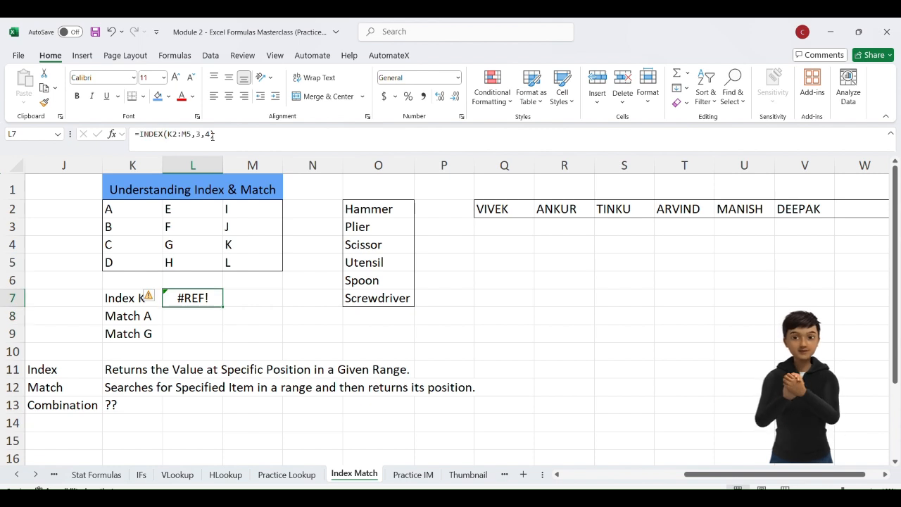
# Clear cell L7 and enter =INDEX(K2:M5,4,2) there to return the value in the table's fourth row and second column.
pyautogui.press('BackSpace')
pyautogui.press('Up')
pyautogui.press('Down')
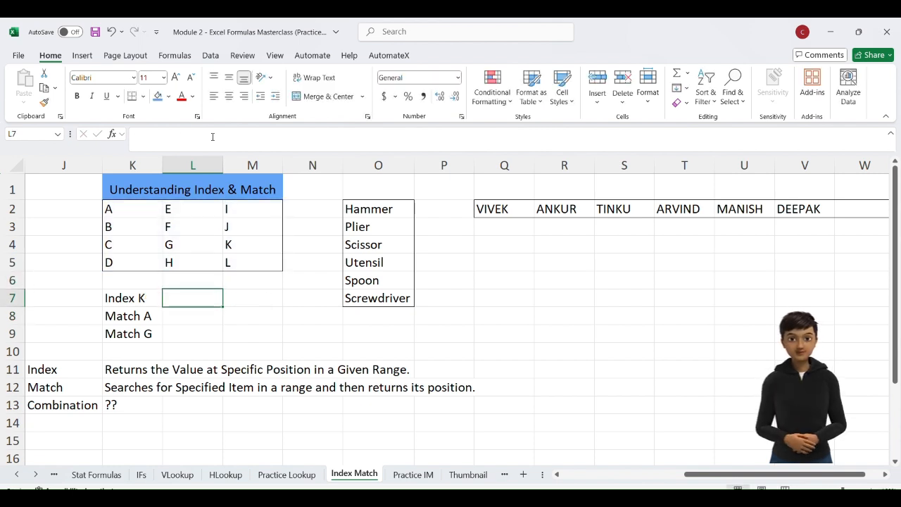
pyautogui.write('=inde')
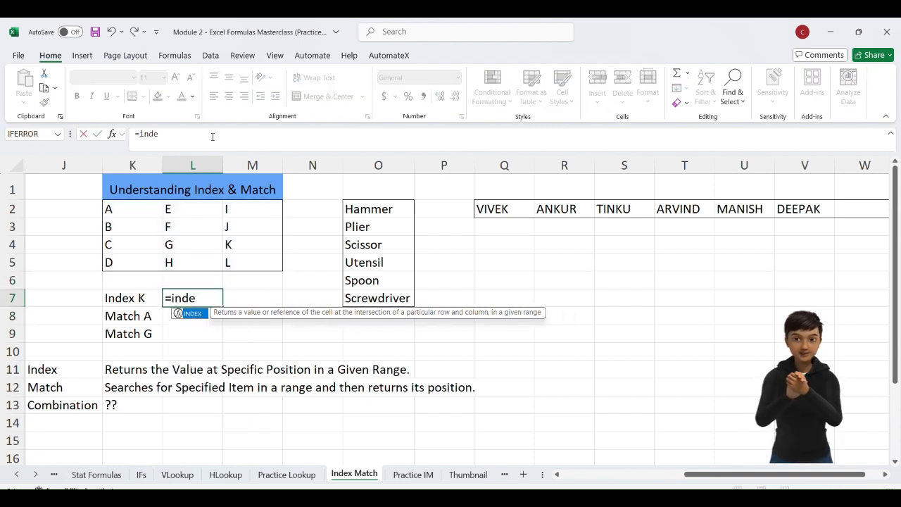
pyautogui.press('Tab')
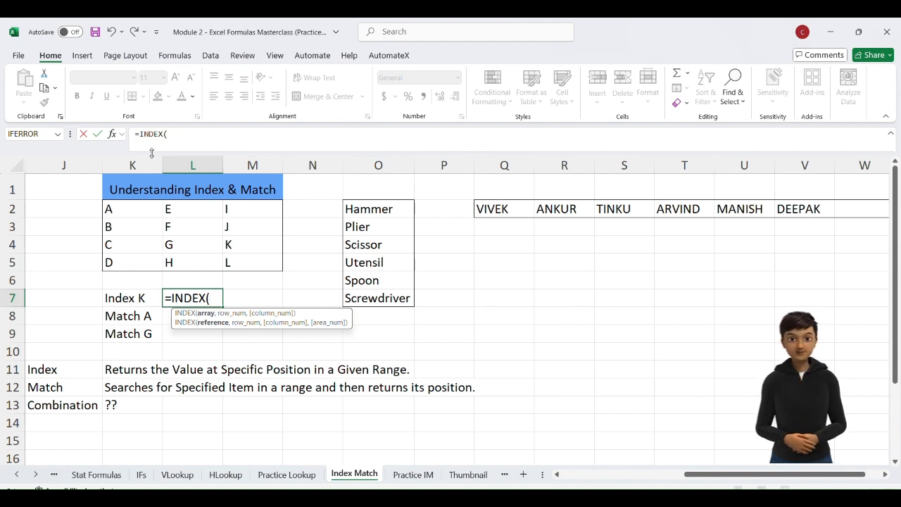
pyautogui.moveTo(118, 208); pyautogui.dragTo(237, 263)
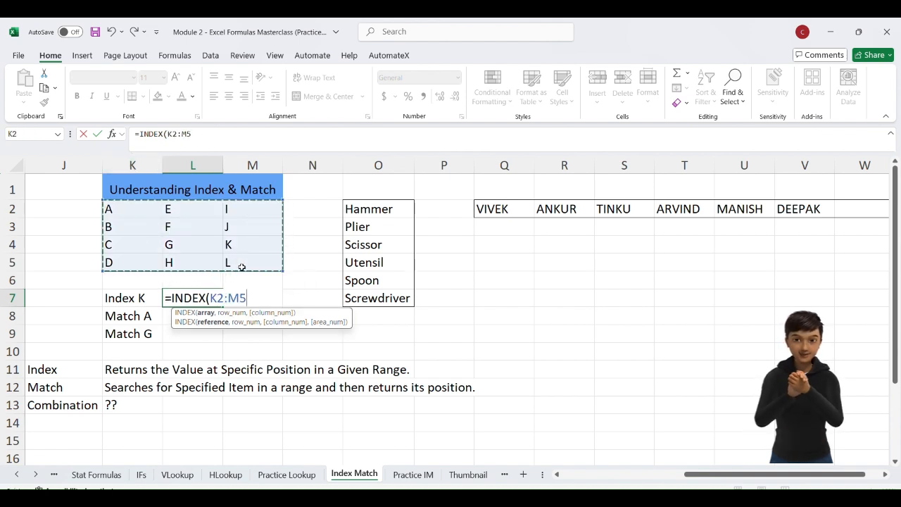
pyautogui.write(',')
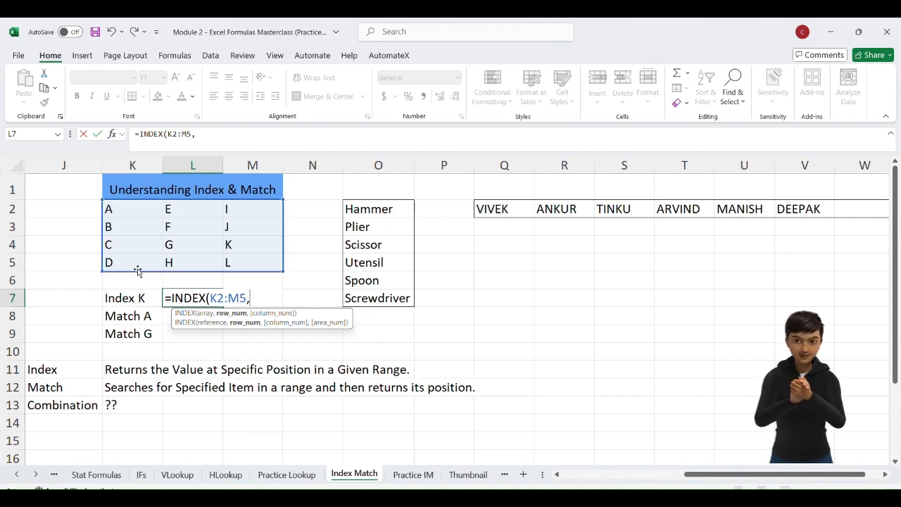
pyautogui.write('4')
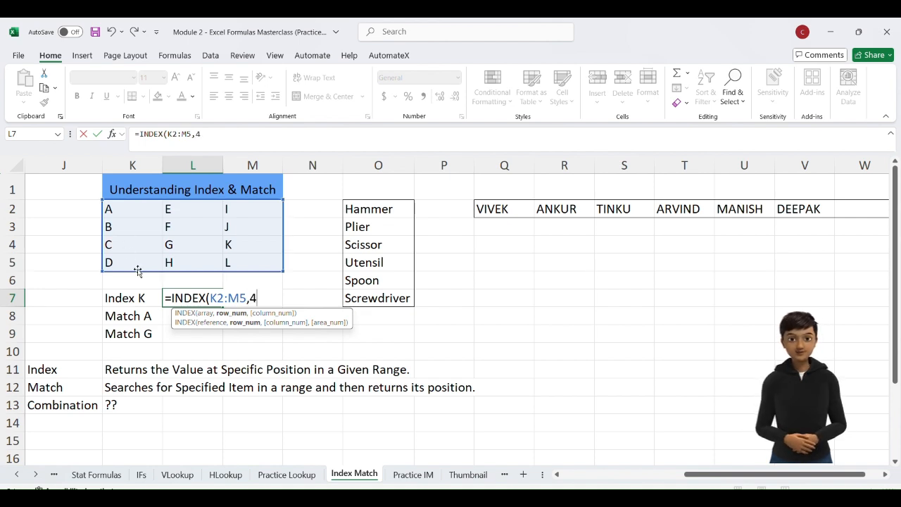
pyautogui.write(',')
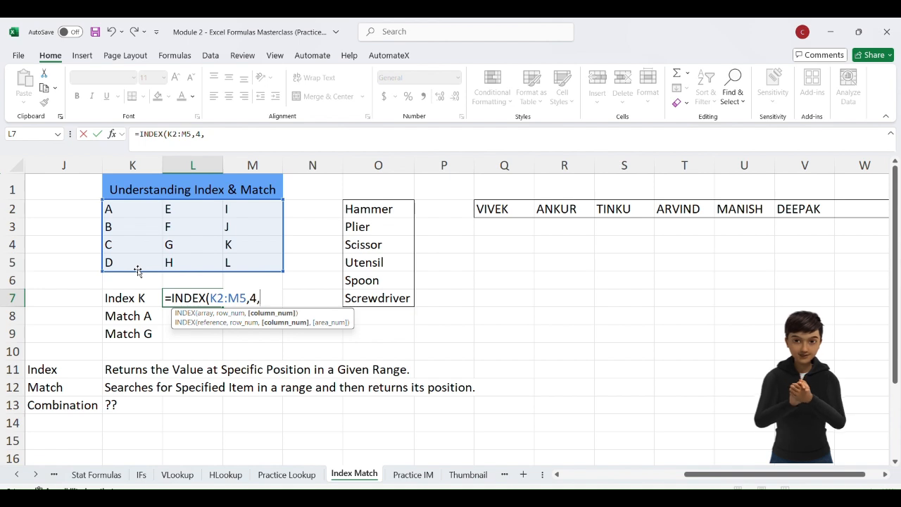
pyautogui.write('2')
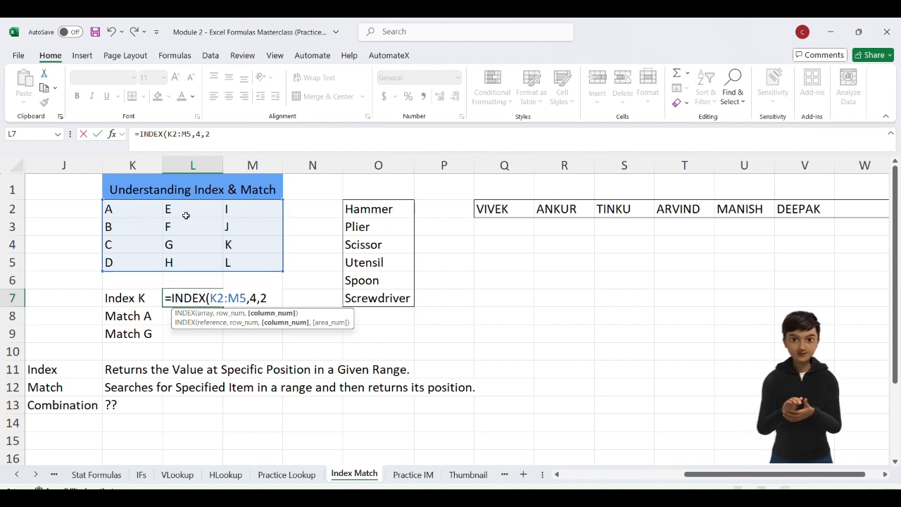
pyautogui.write(')')
pyautogui.press('Return')
pyautogui.press('Up')
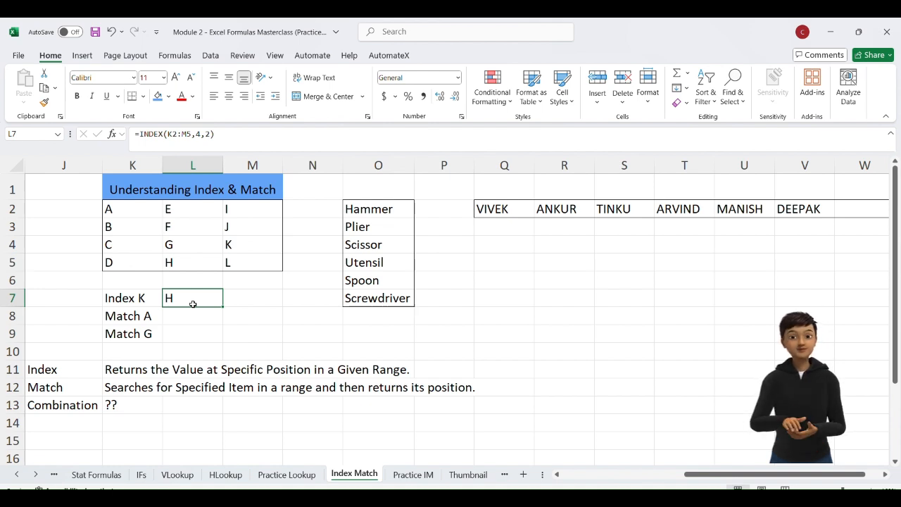
# Start a MATCH formula in cell L8, beside the Match A label.
pyautogui.press('Down')
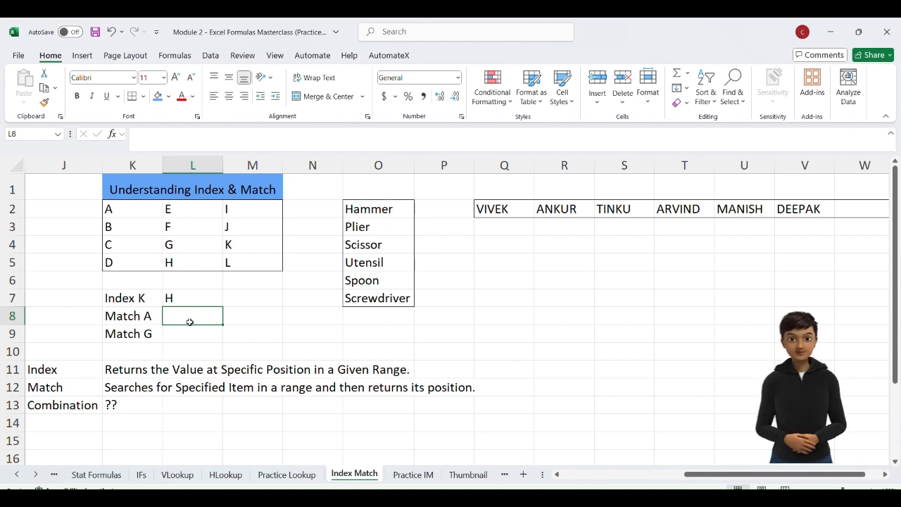
pyautogui.write('=mat')
pyautogui.press('Tab')
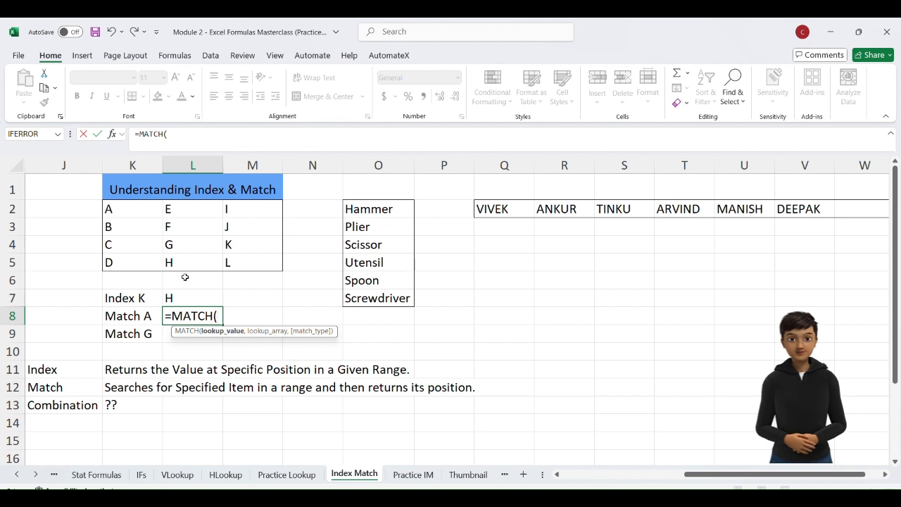
pyautogui.click(128, 209)
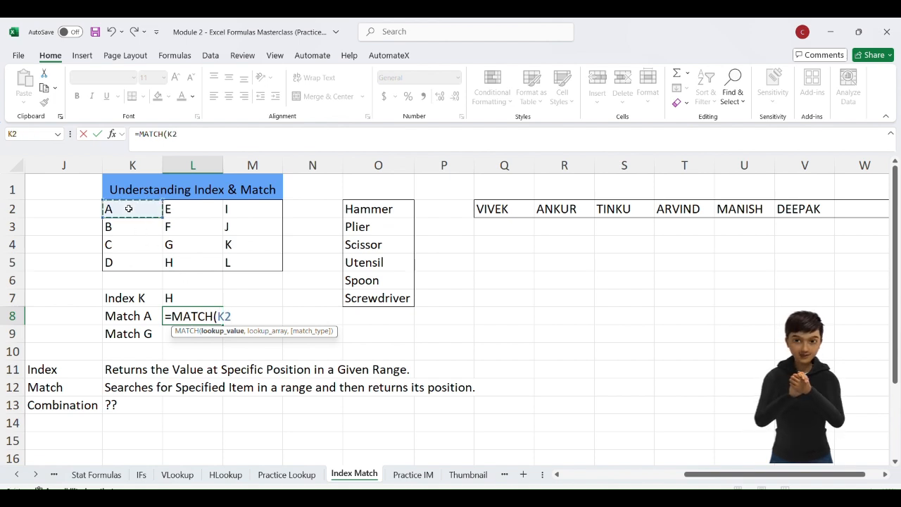
pyautogui.moveTo(129, 208); pyautogui.dragTo(129, 262)
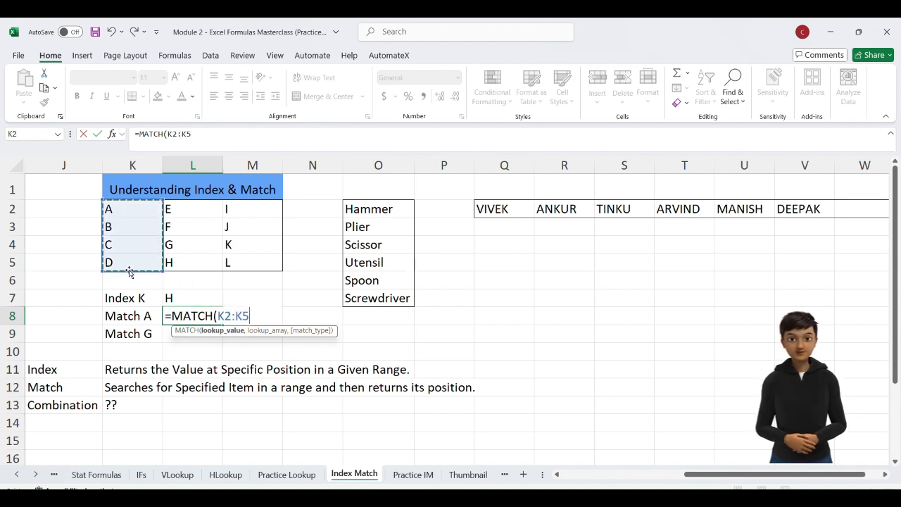
pyautogui.press('BackSpace')
pyautogui.press('BackSpace')
pyautogui.press('BackSpace')
pyautogui.press('BackSpace')
pyautogui.press('BackSpace')
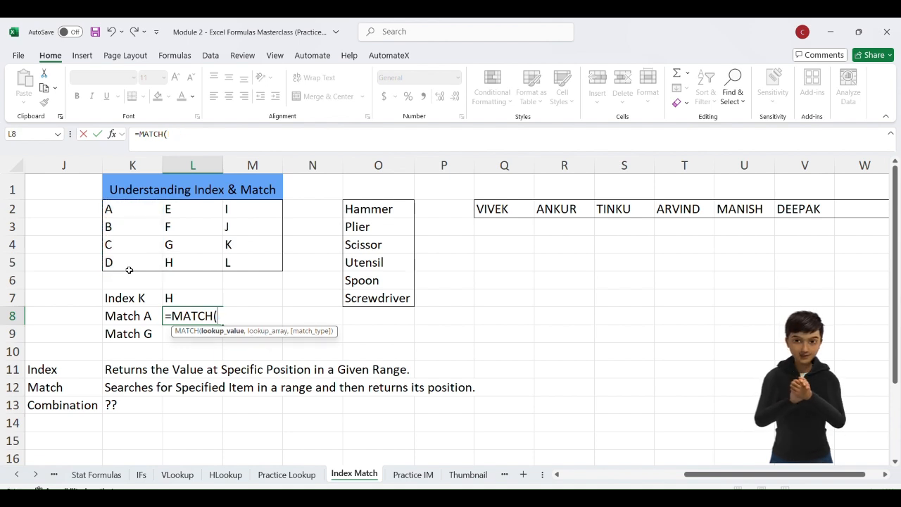
# Complete the formula in cell L8 as =MATCH("A",K2:K5,0) to find A's exact position in the lettered table's first column.
pyautogui.write('"A"')
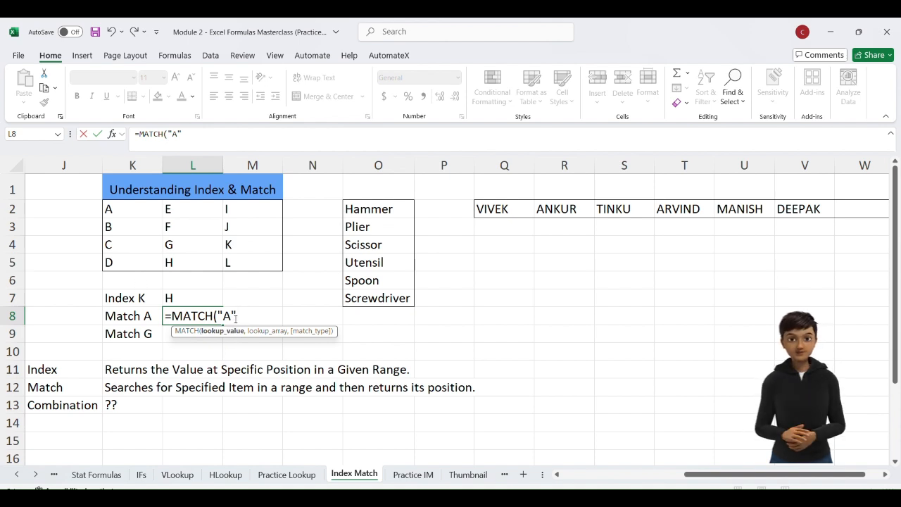
pyautogui.write(',')
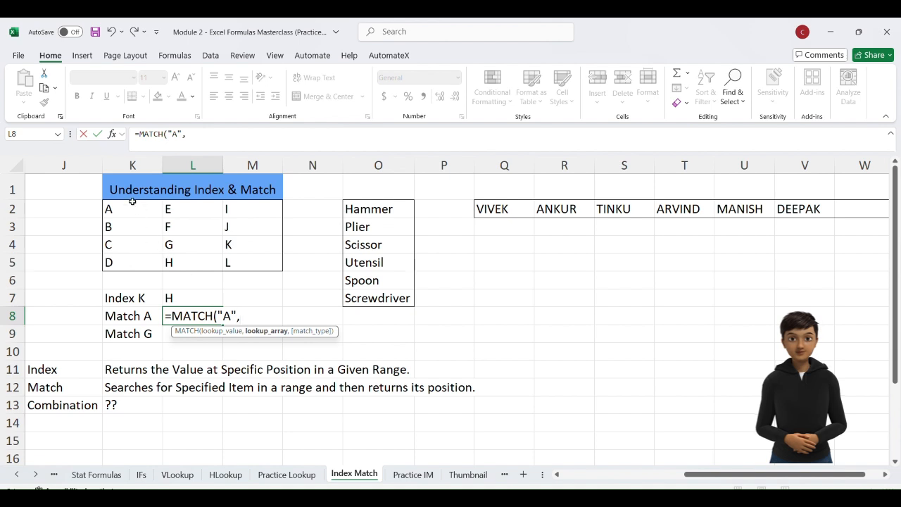
pyautogui.click(132, 205)
pyautogui.moveTo(132, 205); pyautogui.dragTo(136, 262)
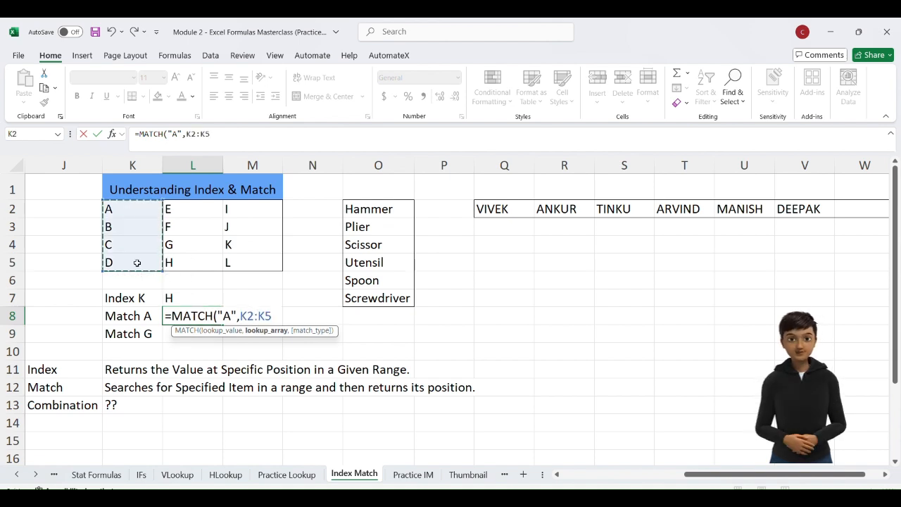
pyautogui.write(',')
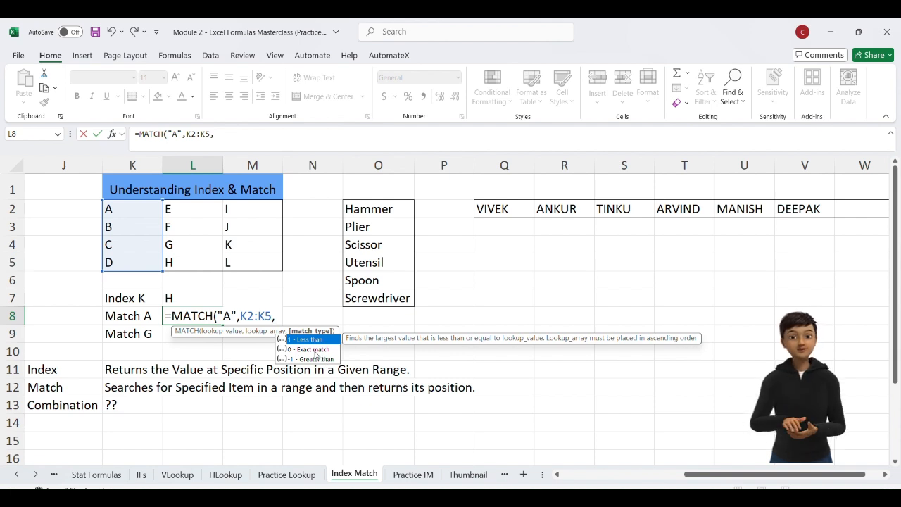
pyautogui.write('0')
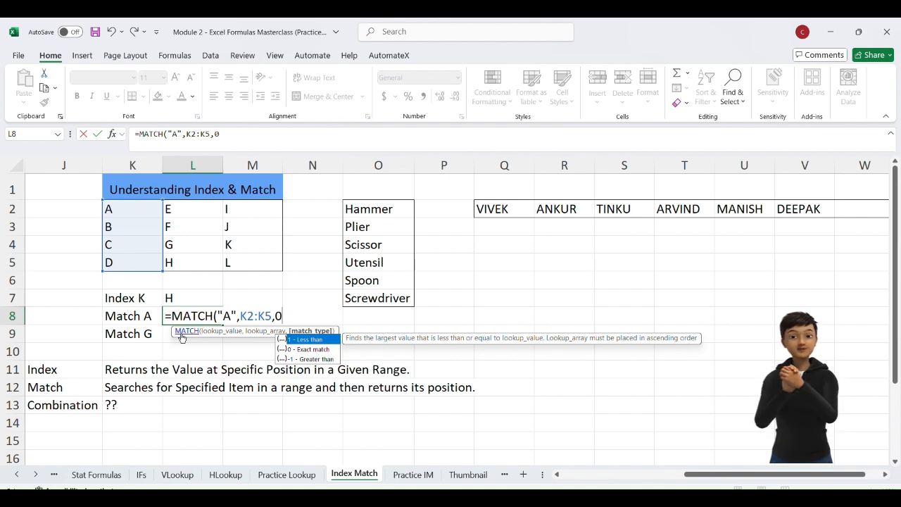
pyautogui.write(')')
pyautogui.press('Return')
pyautogui.press('Up')
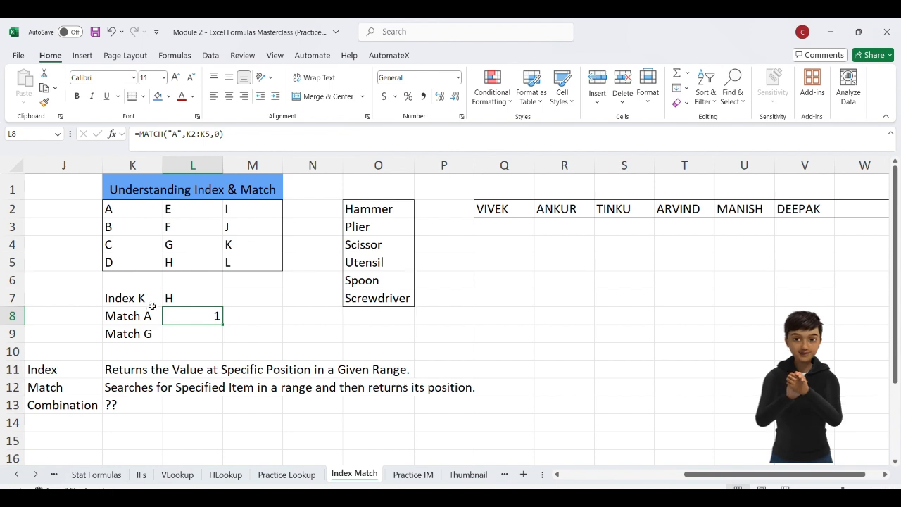
# Enter =MATCH("B",K2:K5,0) in cell M8 to find B's exact position in the lettered table's first column.
pyautogui.click(170, 333)
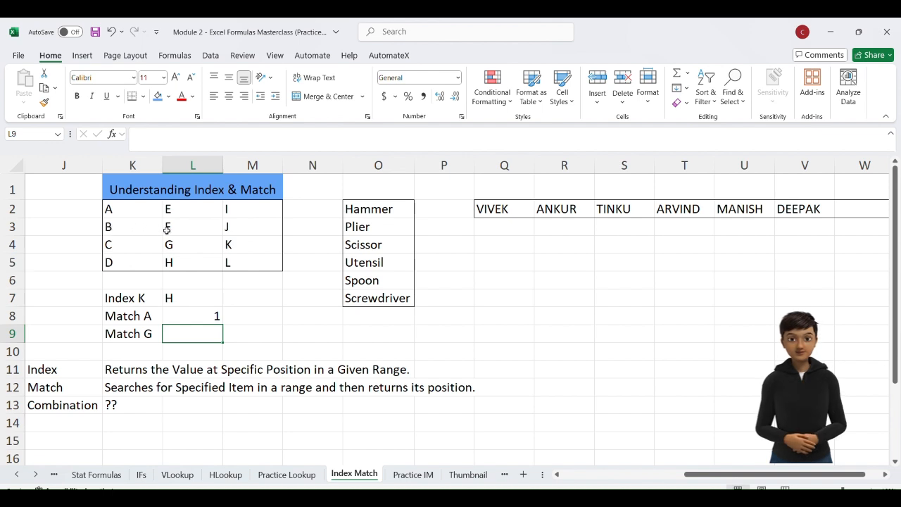
pyautogui.click(229, 317)
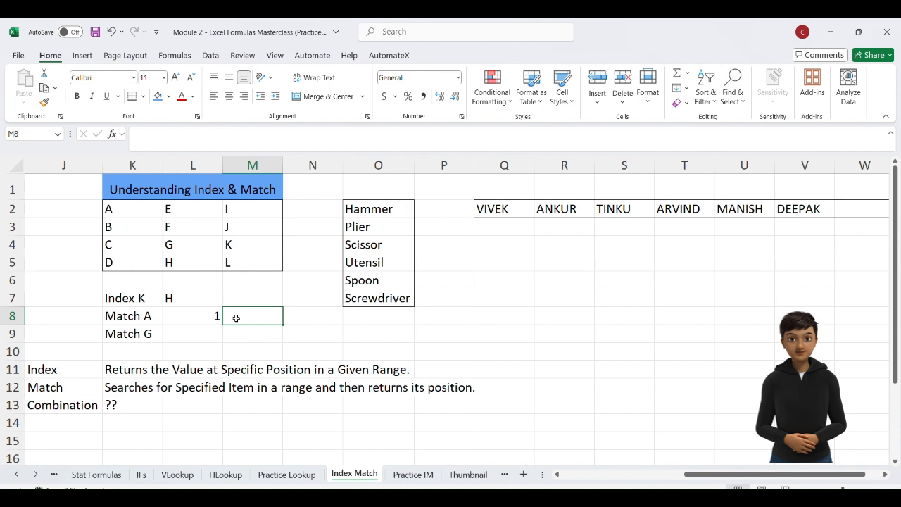
pyautogui.write('=mat')
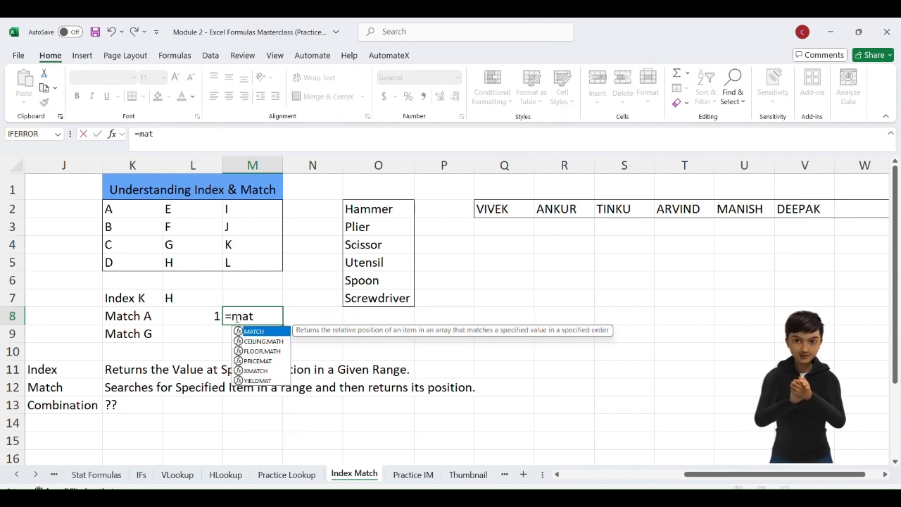
pyautogui.press('Tab')
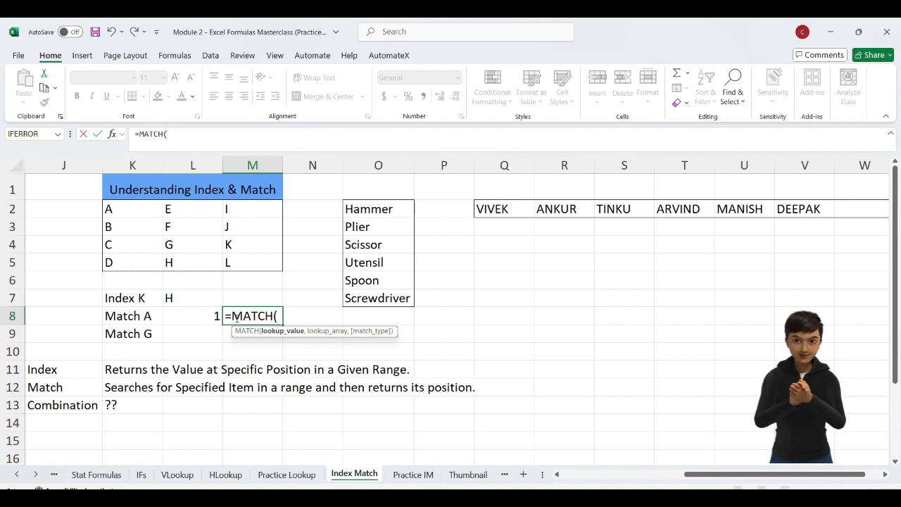
pyautogui.write('"')
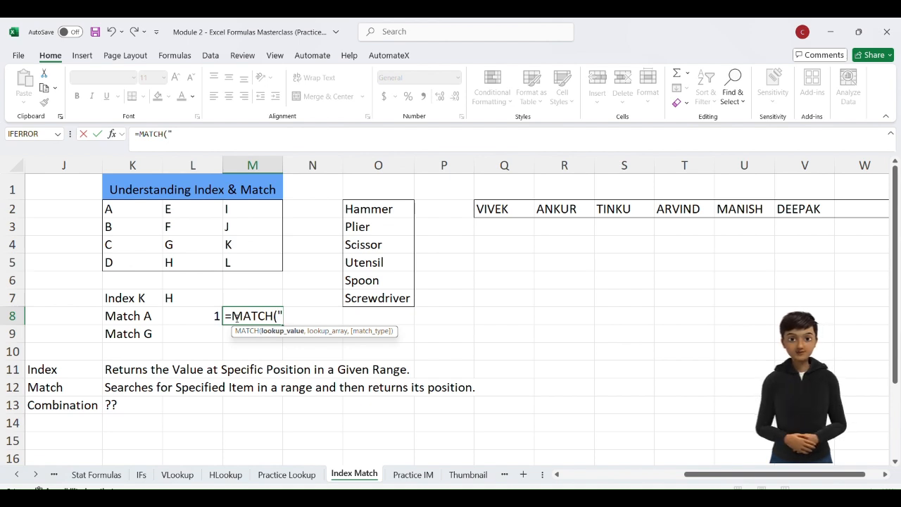
pyautogui.write('B"')
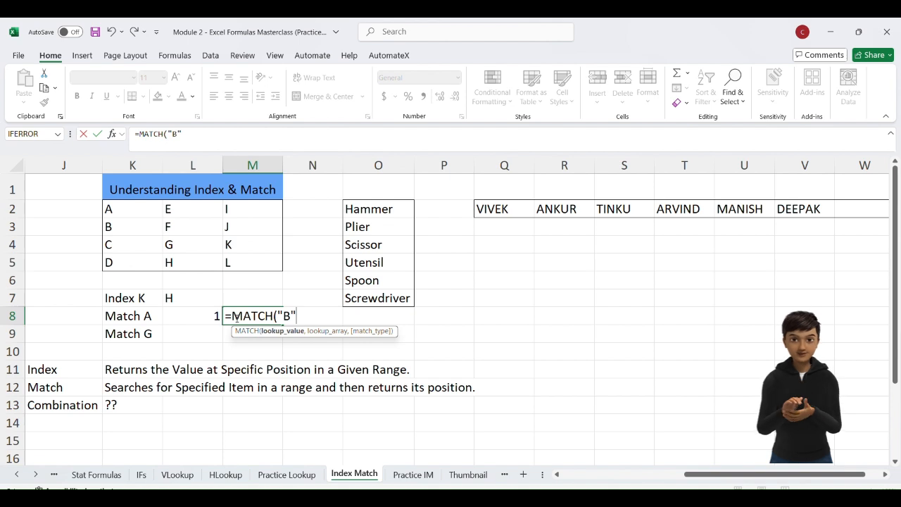
pyautogui.write(',')
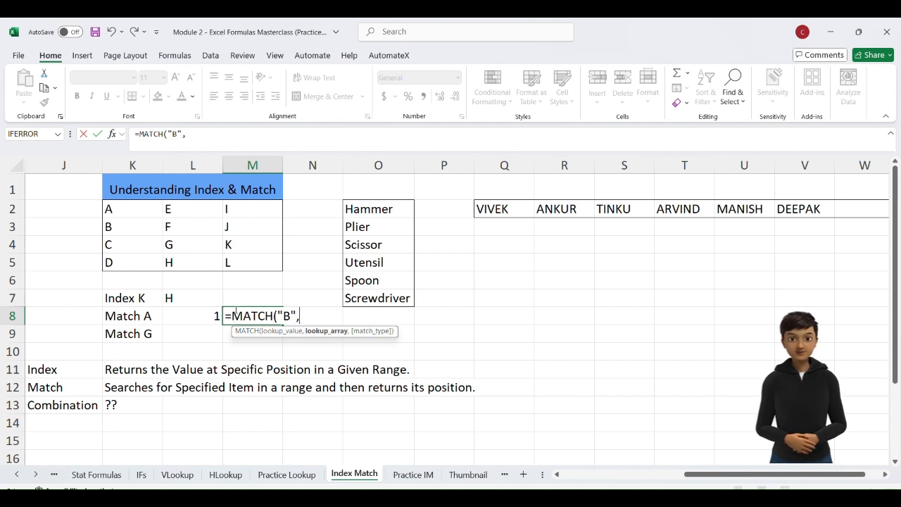
pyautogui.moveTo(126, 207); pyautogui.dragTo(130, 259)
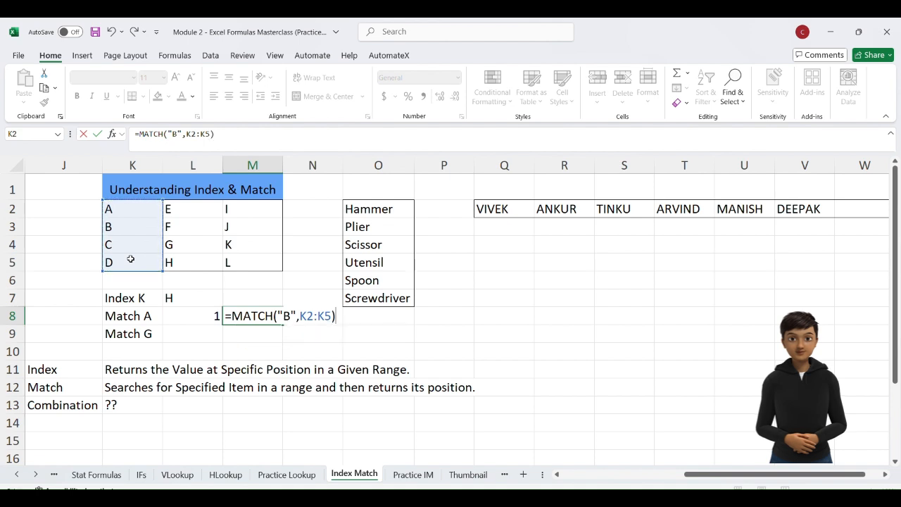
pyautogui.write(',')
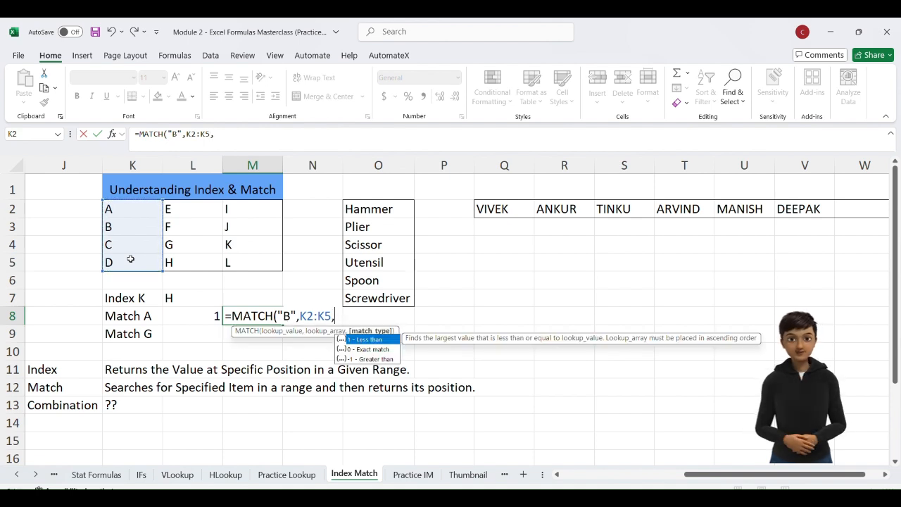
pyautogui.write('0')
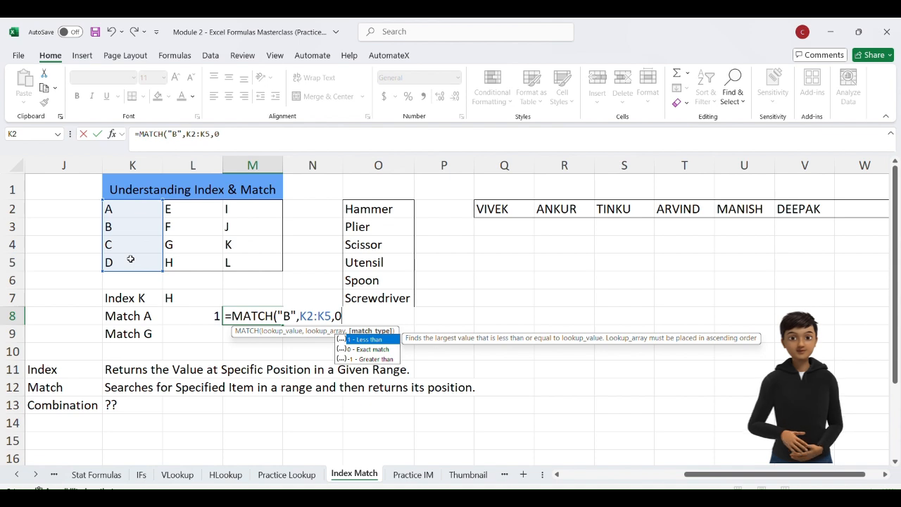
pyautogui.write(',')
pyautogui.press('BackSpace')
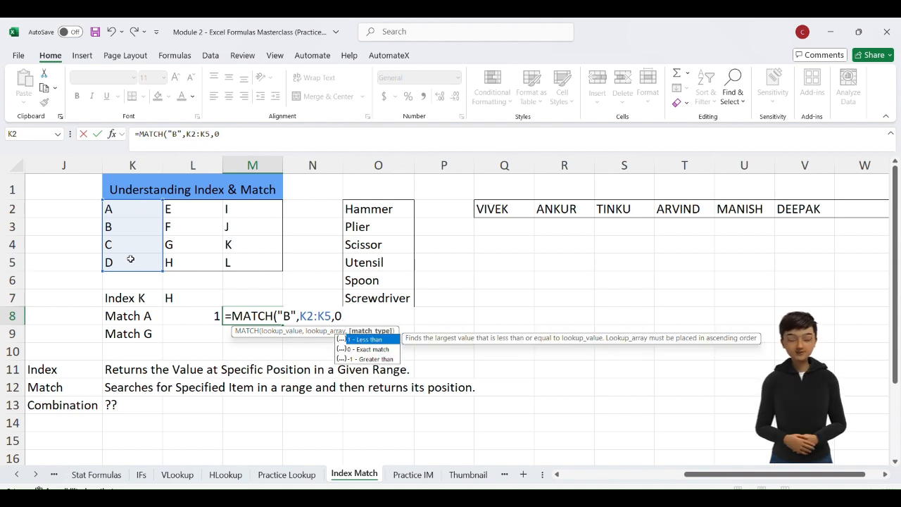
pyautogui.write(')')
pyautogui.press('Return')
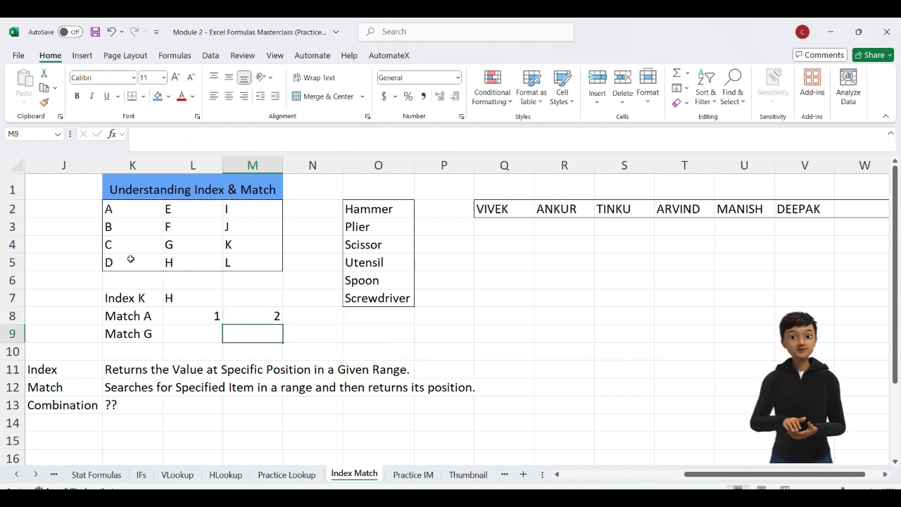
pyautogui.press('Up')
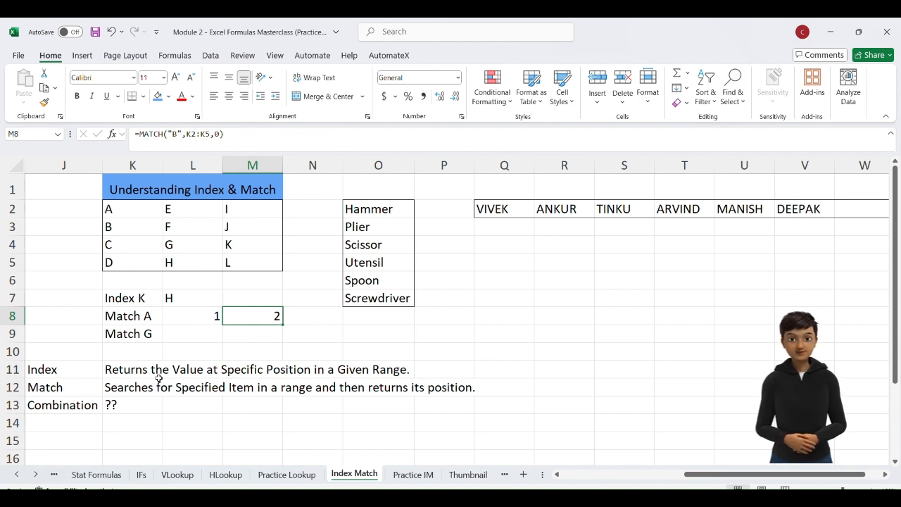
pyautogui.moveTo(117, 211); pyautogui.dragTo(175, 230)
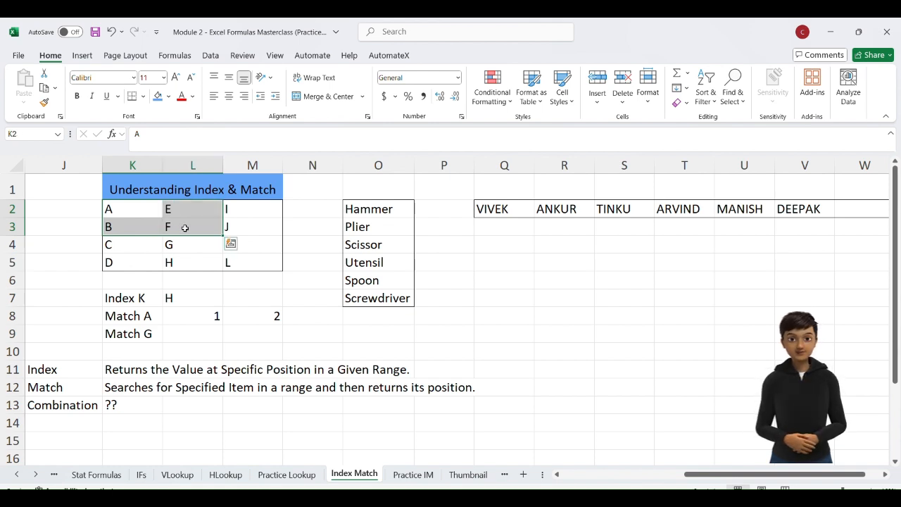
pyautogui.click(184, 228)
pyautogui.click(186, 322)
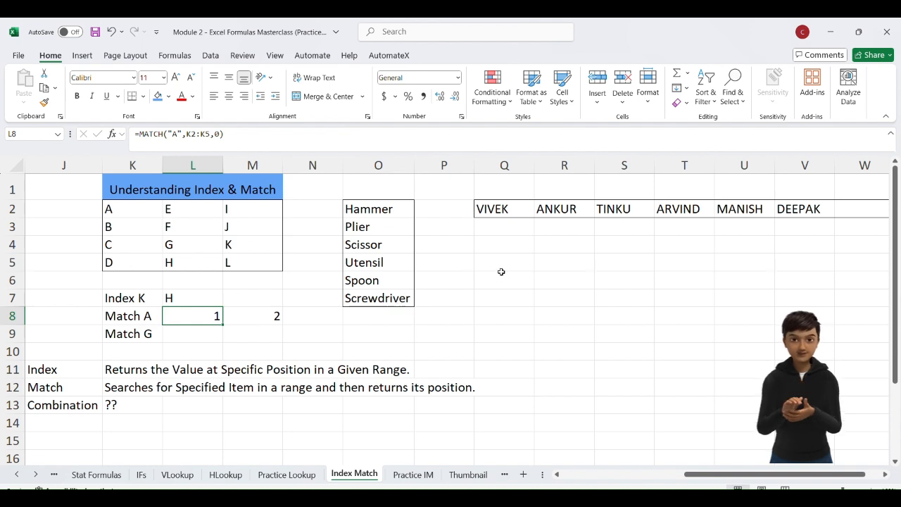
# Enter a MATCH formula in cell Q5 that looks up the first listed name, as quoted text, in Q2:V2 with match type 0.
pyautogui.click(511, 209)
pyautogui.click(503, 260)
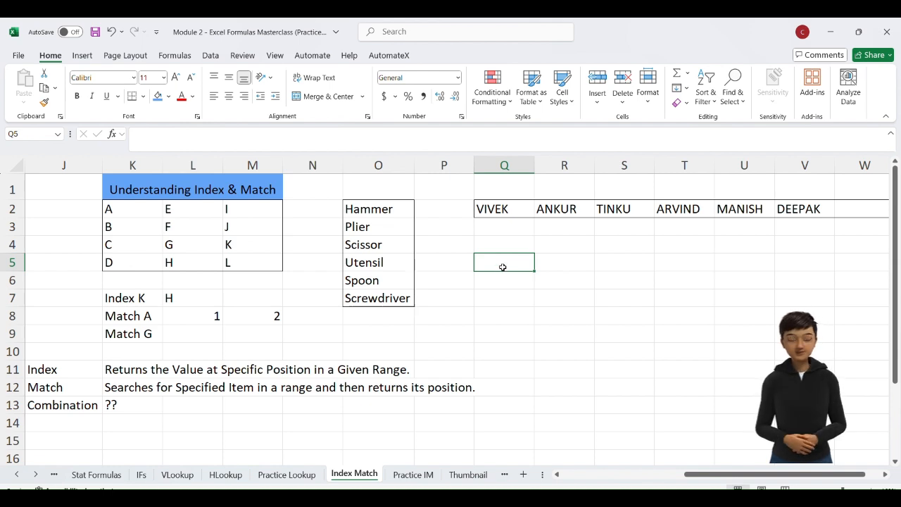
pyautogui.write('=matc')
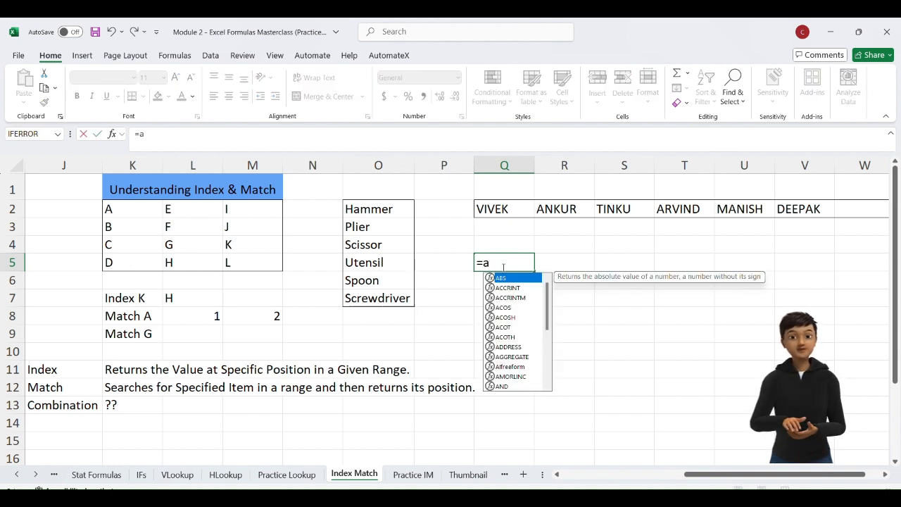
pyautogui.press('Tab')
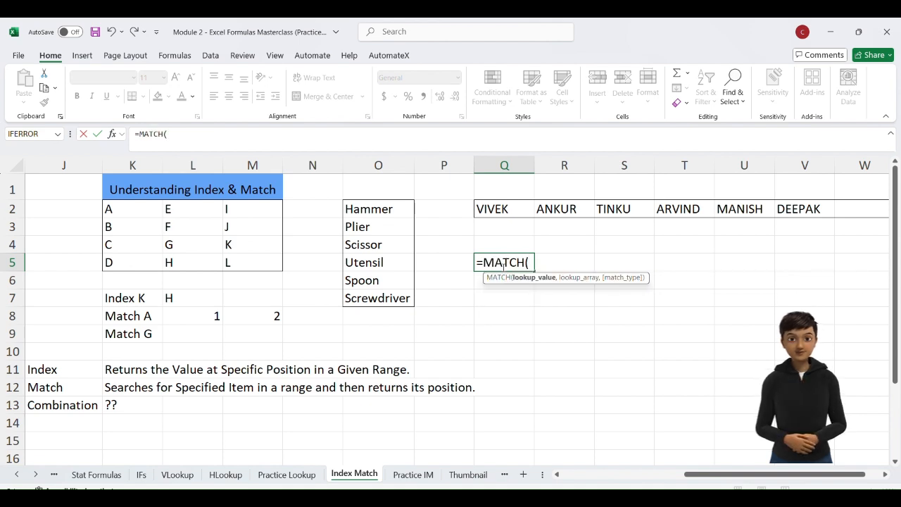
pyautogui.write('"Vivek')
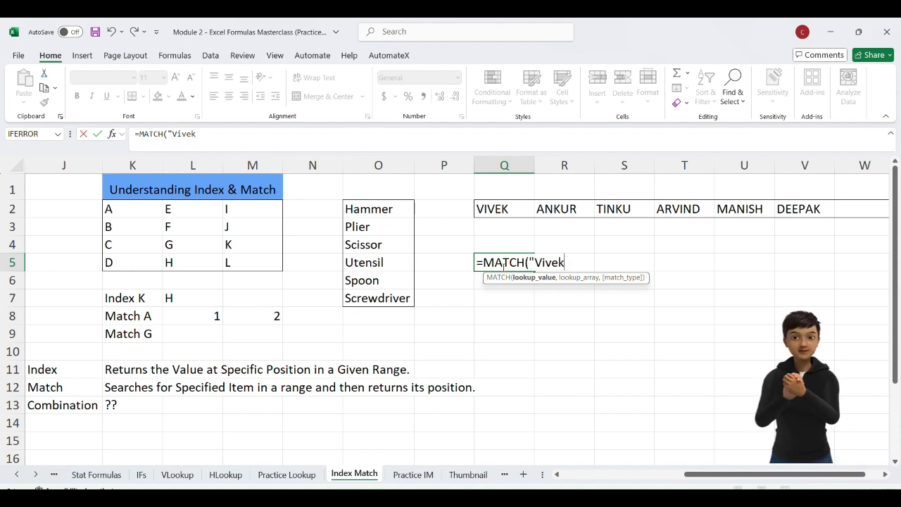
pyautogui.write('",')
pyautogui.moveTo(506, 208); pyautogui.dragTo(790, 206)
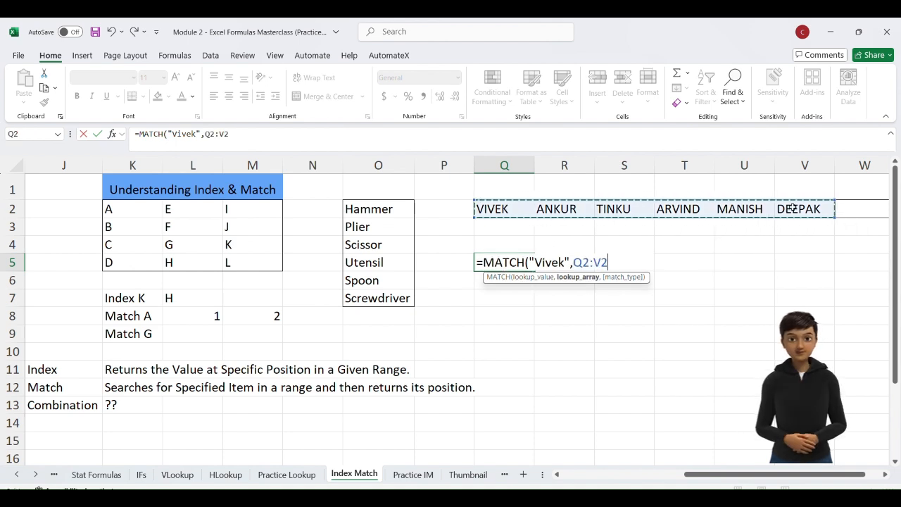
pyautogui.write(',')
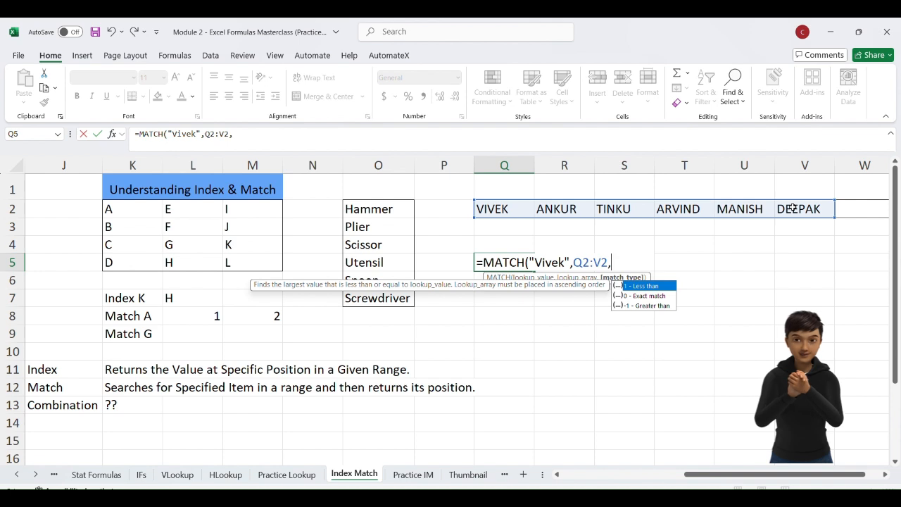
pyautogui.write('0')
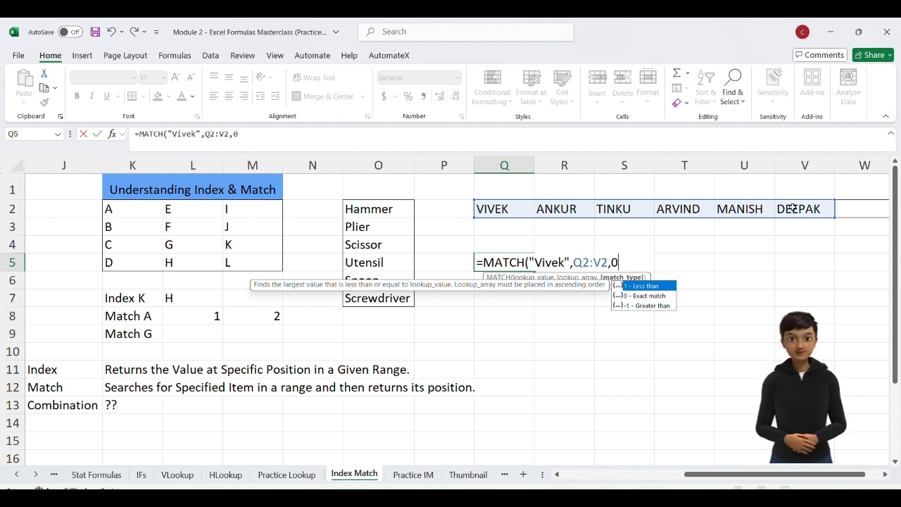
pyautogui.write(')')
pyautogui.press('Return')
pyautogui.press('Up')
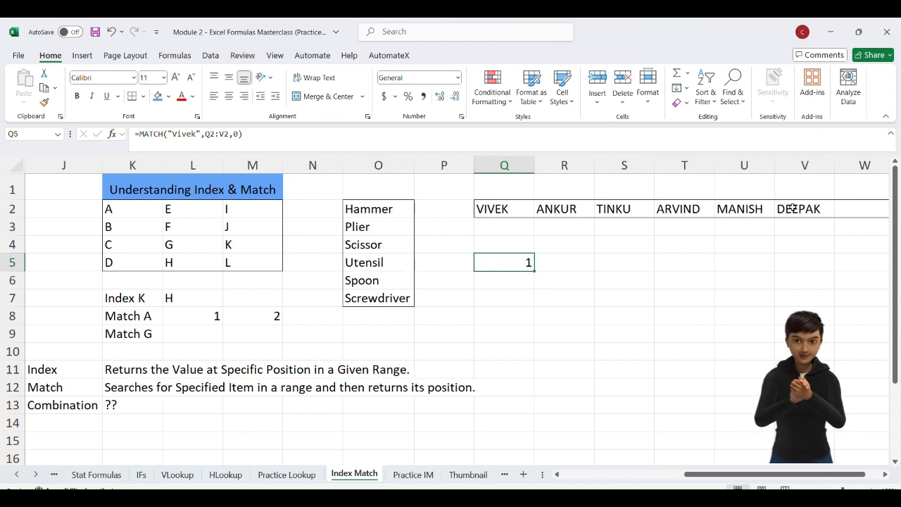
pyautogui.press('Up')
pyautogui.press('Up')
pyautogui.press('Up')
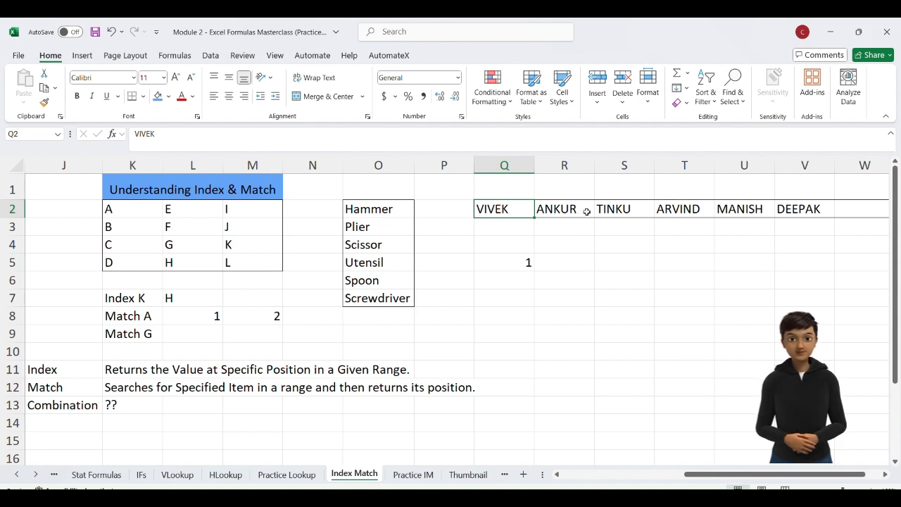
pyautogui.click(129, 405)
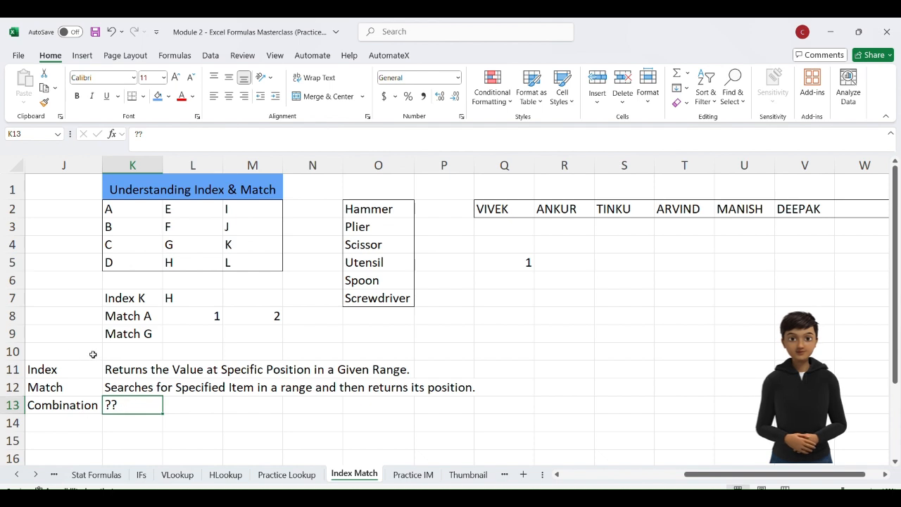
pyautogui.doubleClick(185, 209)
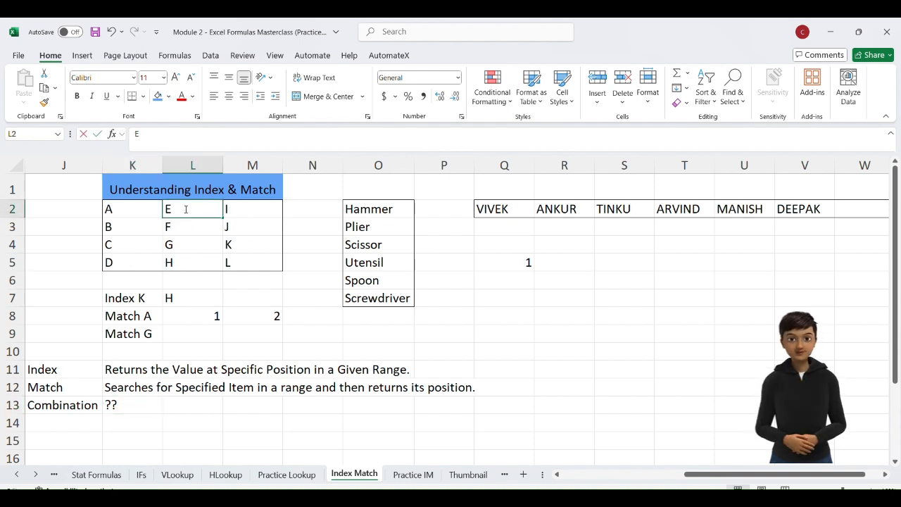
pyautogui.click(184, 238)
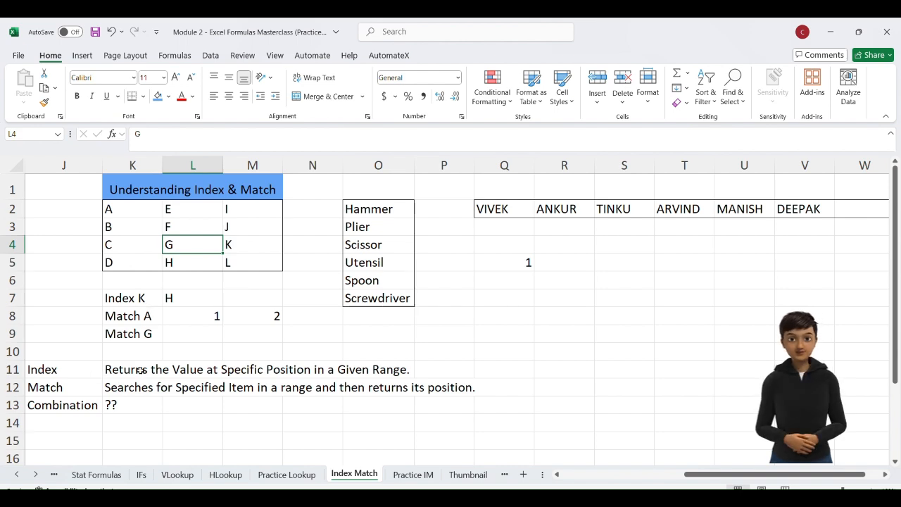
# Go to the Price Chart section at the start of row 7.
pyautogui.click(42, 299)
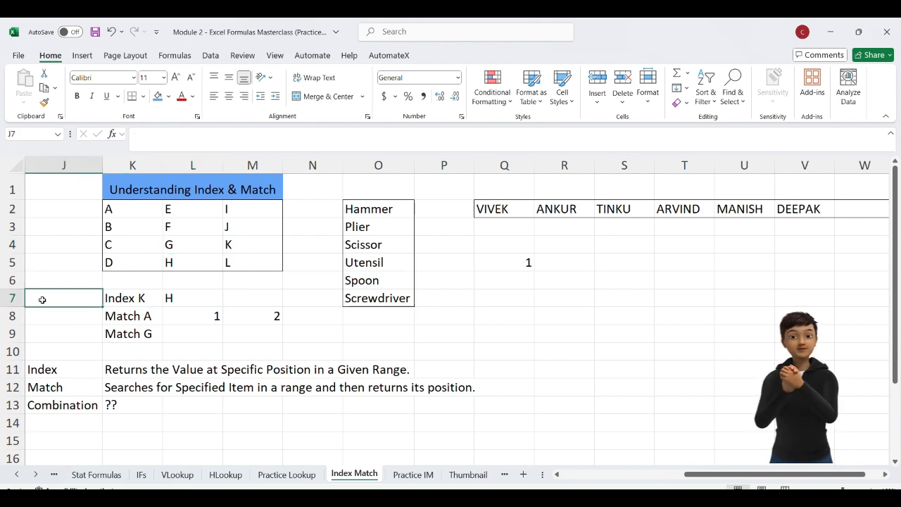
pyautogui.press('Home')
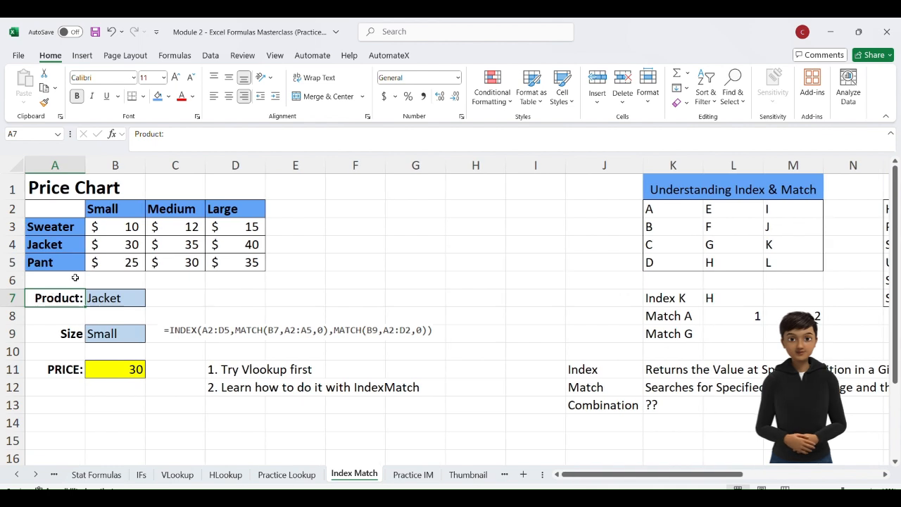
# Set the product in cell B7 to Sweater using its list of options.
pyautogui.click(387, 41)
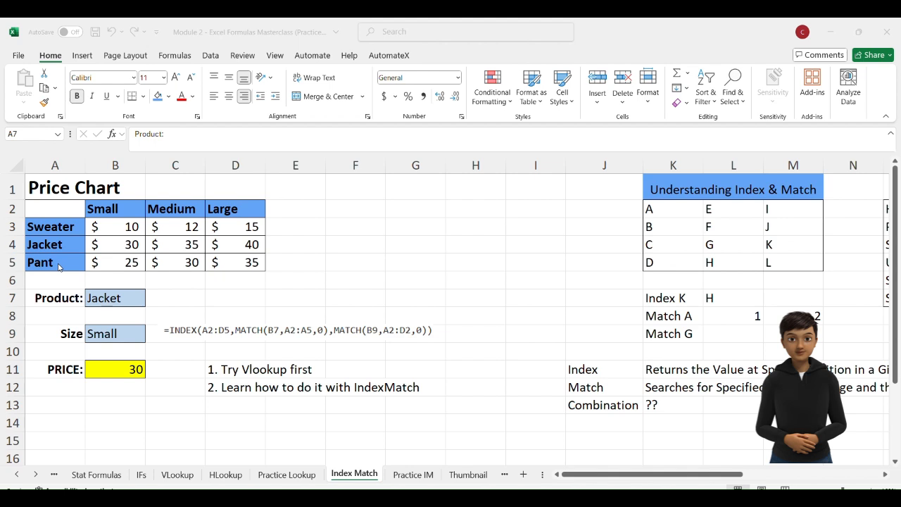
pyautogui.click(123, 301)
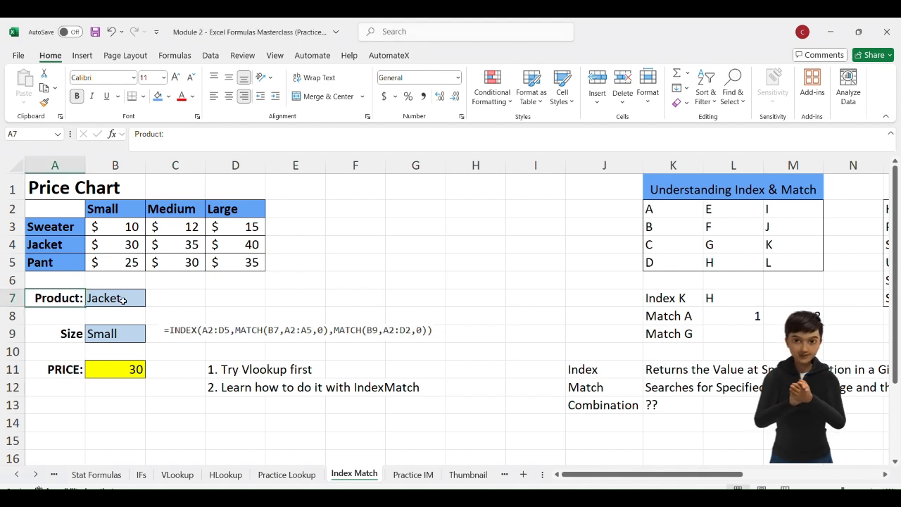
pyautogui.click(123, 301)
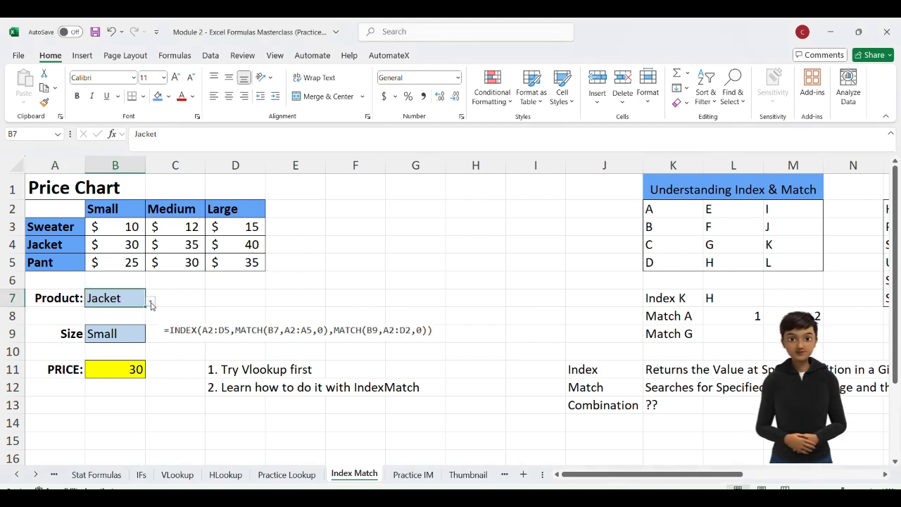
pyautogui.click(150, 304)
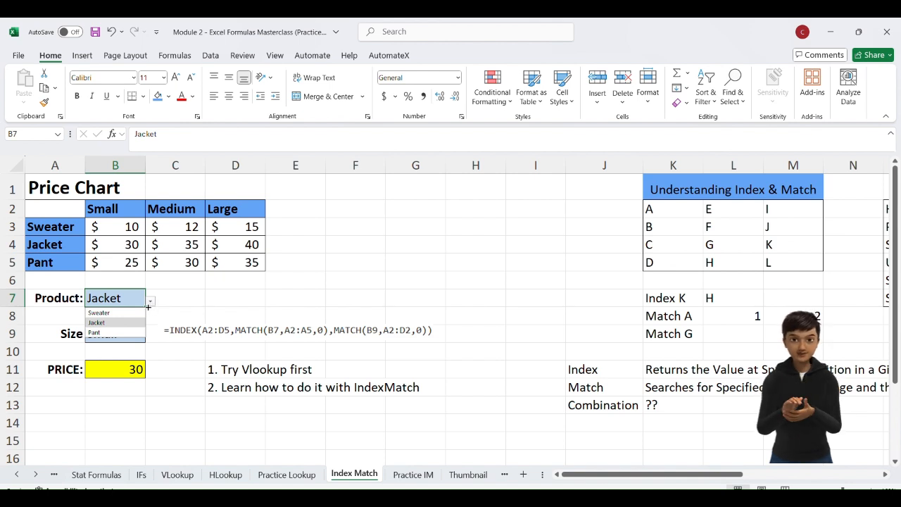
pyautogui.click(136, 313)
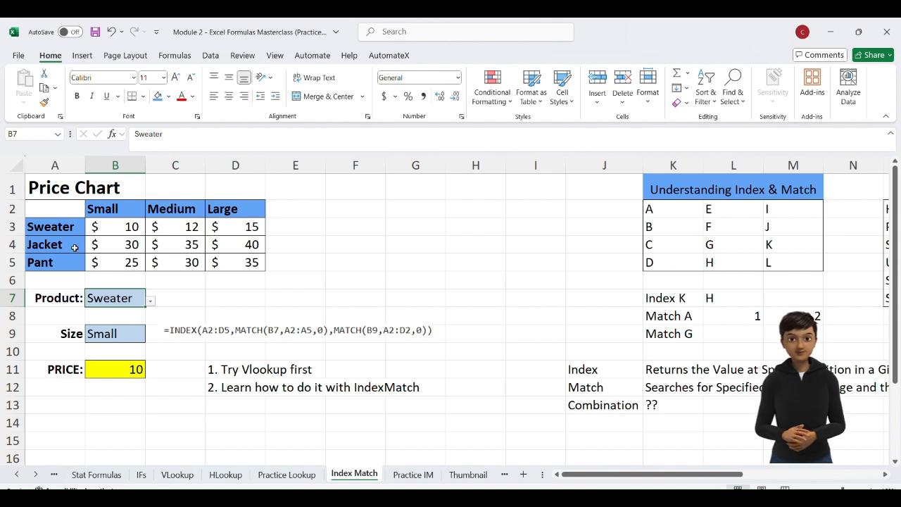
# Switch the product in cell B7 to Jacket, and after that to Pant.
pyautogui.click(150, 301)
pyautogui.click(132, 323)
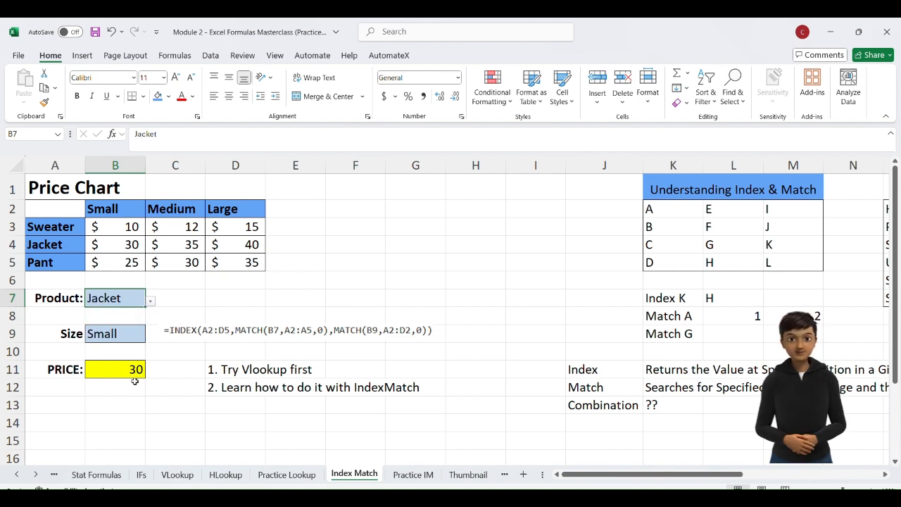
pyautogui.click(150, 302)
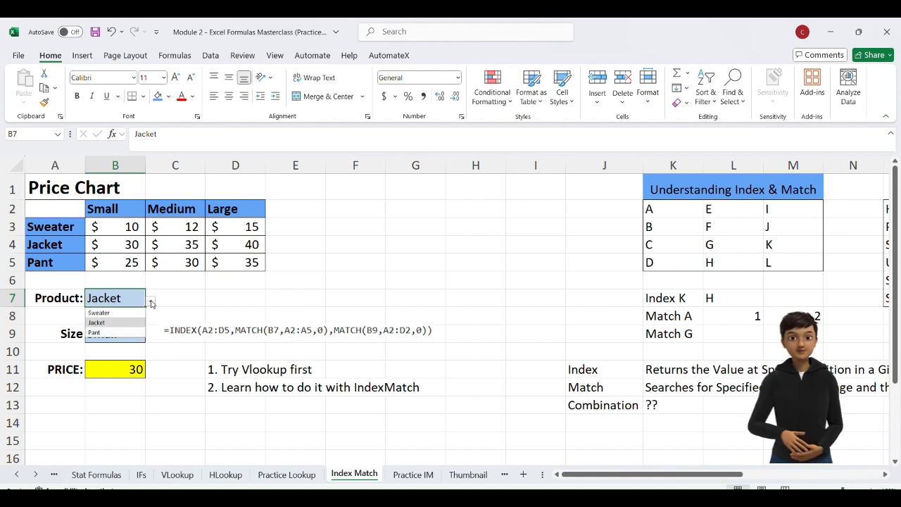
pyautogui.click(129, 332)
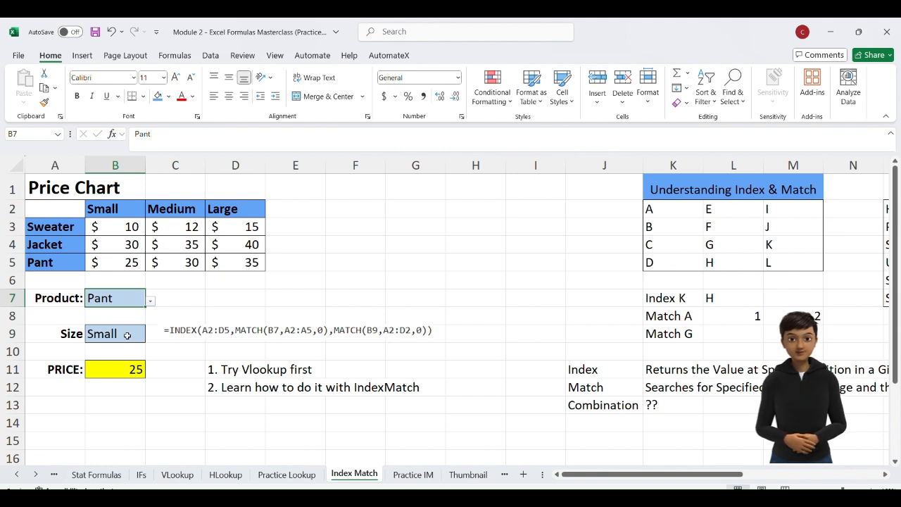
# Set the size in cell B9 to Medium using its list of options.
pyautogui.click(138, 337)
pyautogui.click(150, 336)
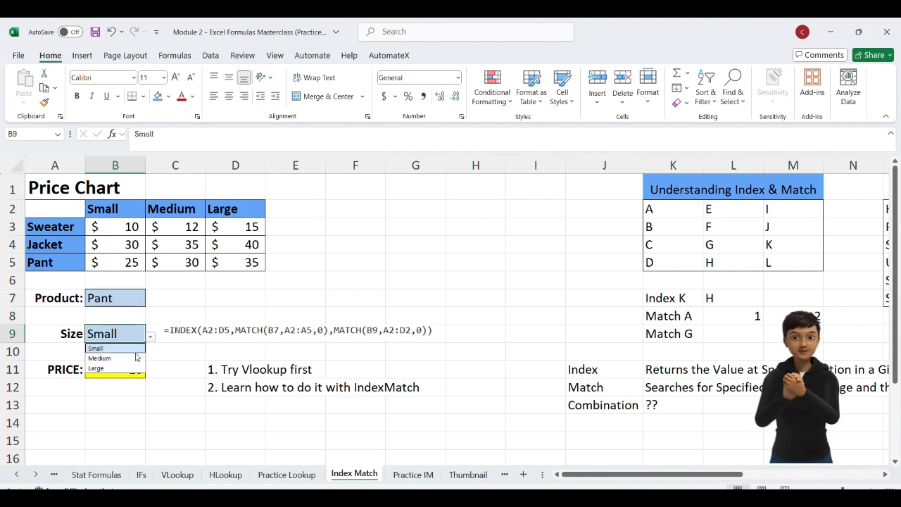
pyautogui.click(136, 358)
pyautogui.click(156, 347)
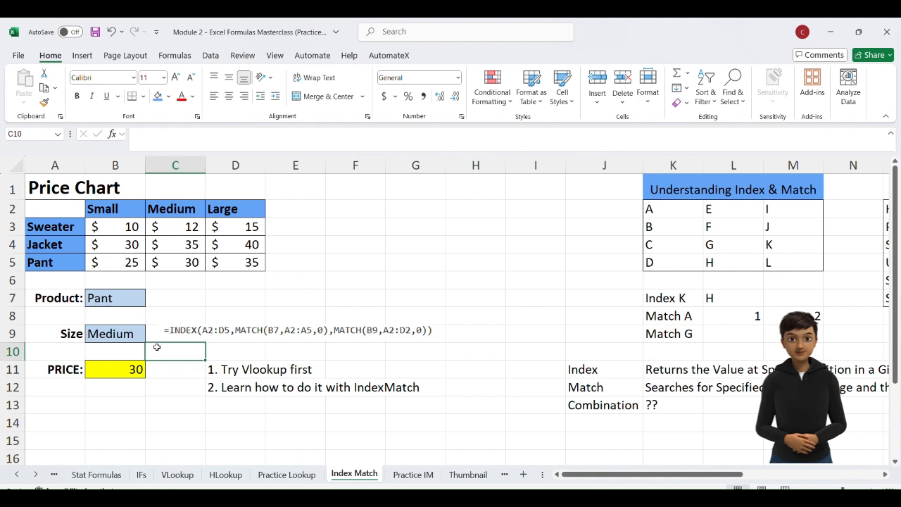
# Change the size in cell B9 to Large.
pyautogui.click(130, 335)
pyautogui.click(150, 339)
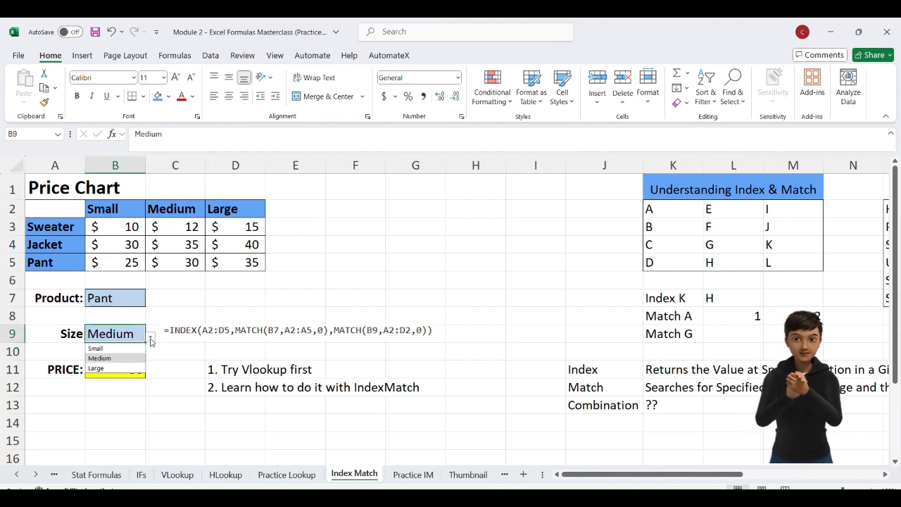
pyautogui.click(136, 367)
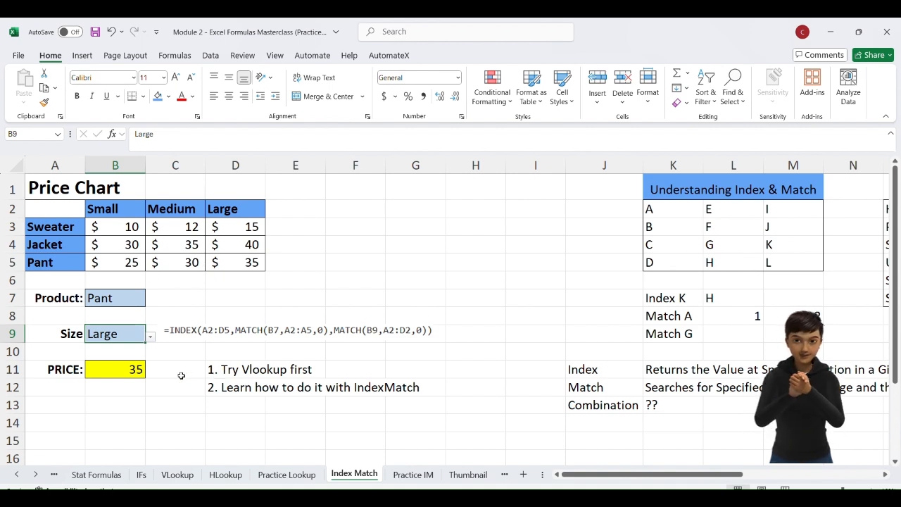
# Clear the existing formula from the PRICE cell B11.
pyautogui.click(120, 369)
pyautogui.doubleClick(120, 369)
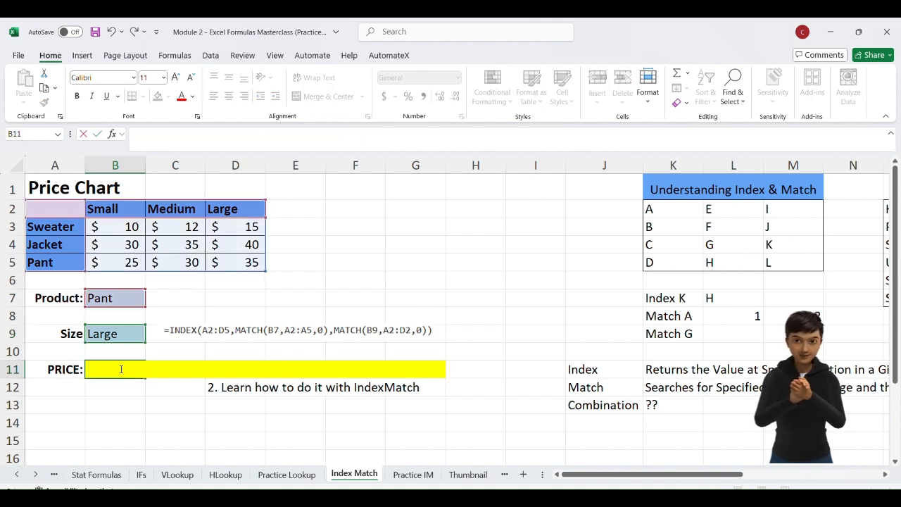
pyautogui.press('Return')
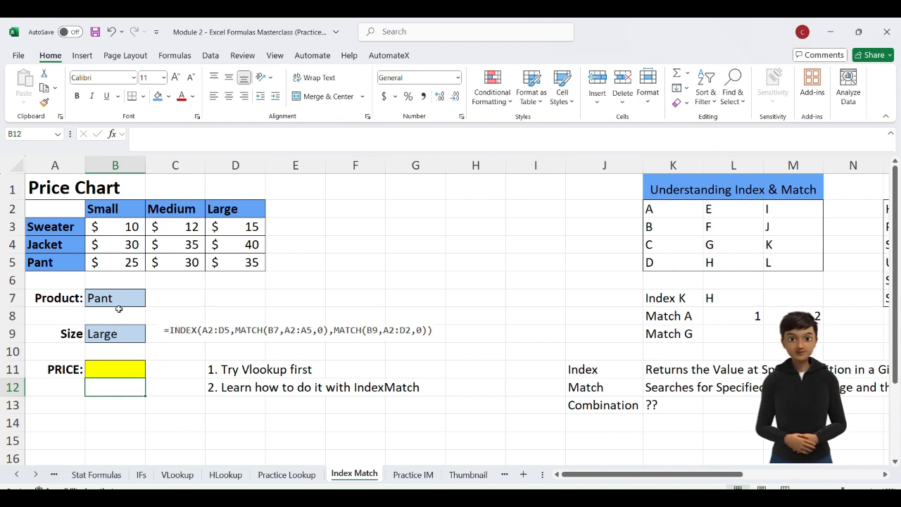
# Start a VLOOKUP formula in cell B11 with B7 as the lookup value and A2:D5 as the table array.
pyautogui.click(136, 370)
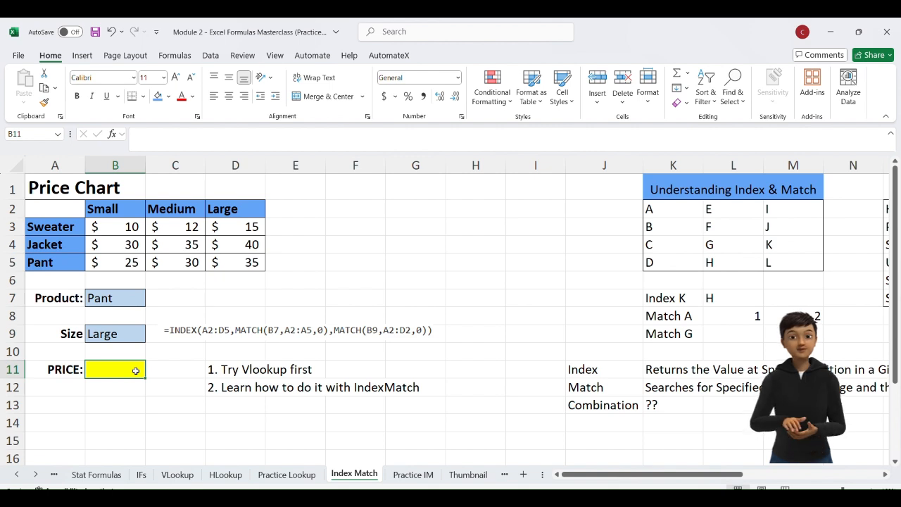
pyautogui.write('=vlook')
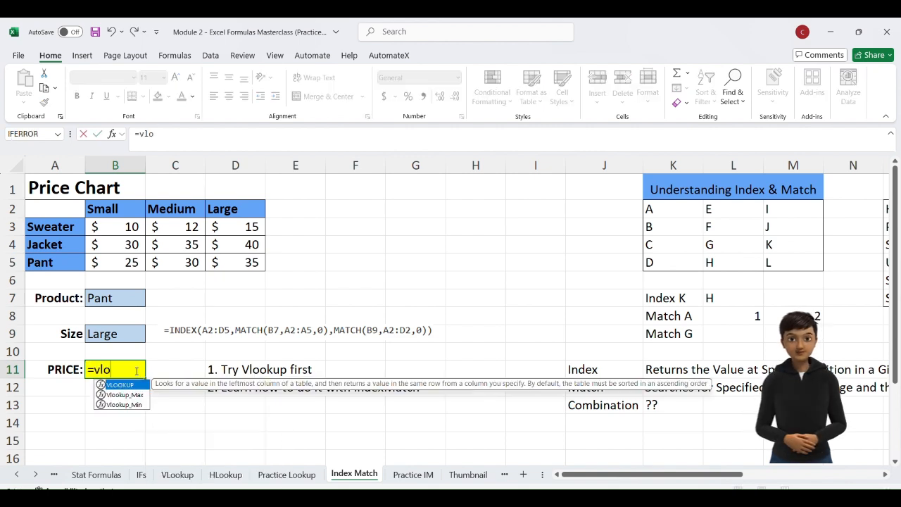
pyautogui.press('Tab')
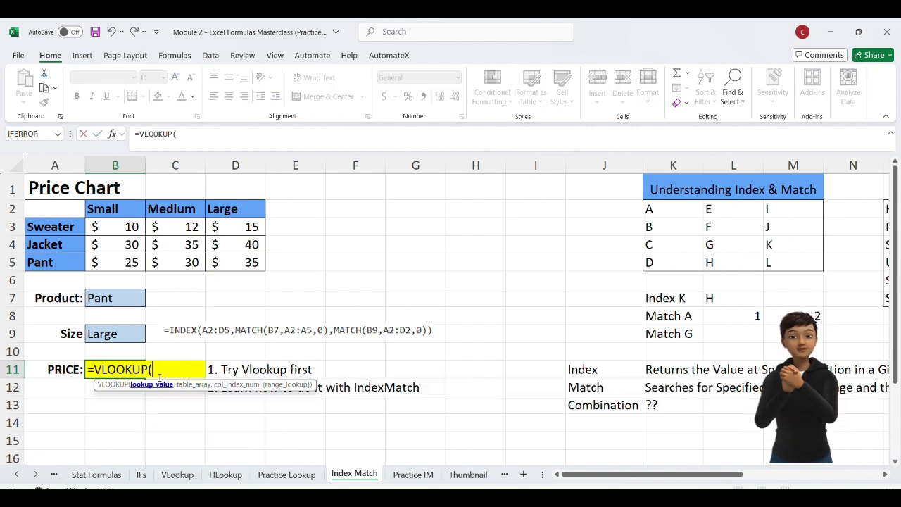
pyautogui.click(112, 297)
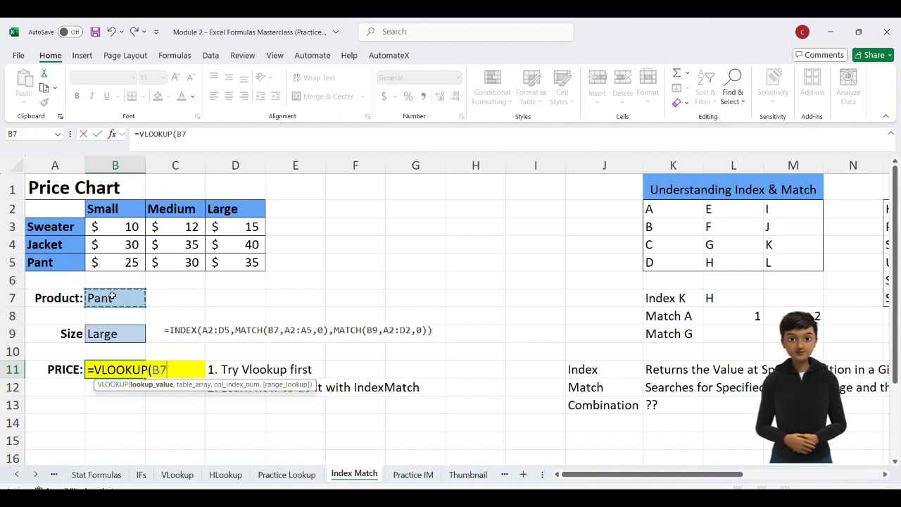
pyautogui.write(',')
pyautogui.moveTo(68, 205); pyautogui.dragTo(228, 264)
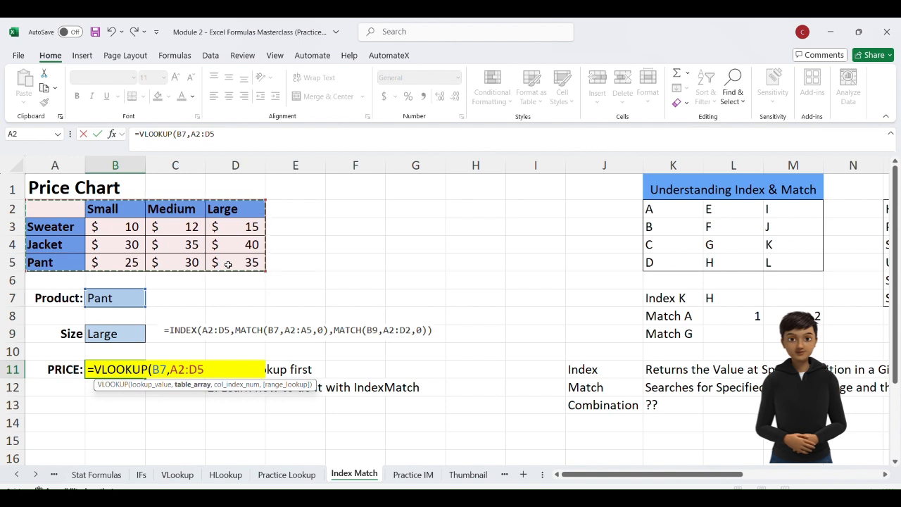
pyautogui.write(',')
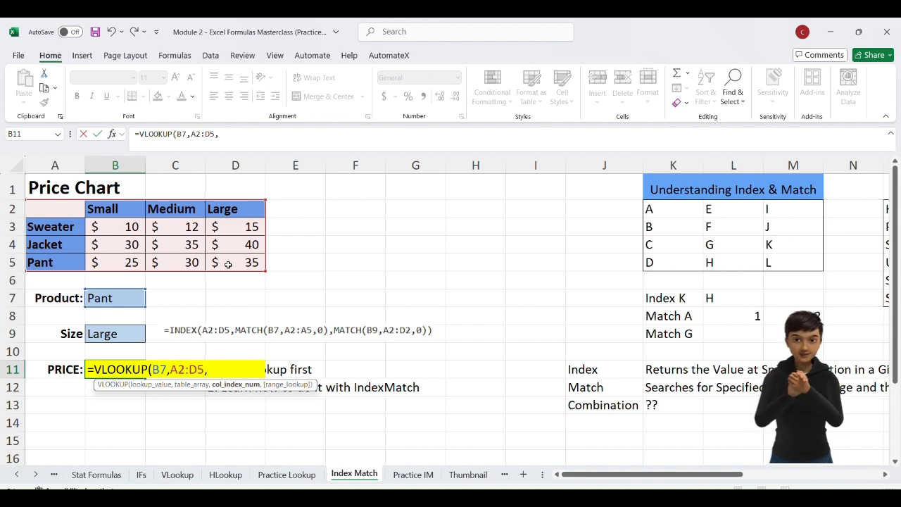
# Replace the VLOOKUP's table array with A2:A5 and try to enter the formula without a column index.
pyautogui.press('BackSpace')
pyautogui.press('BackSpace')
pyautogui.press('BackSpace')
pyautogui.press('BackSpace')
pyautogui.press('BackSpace')
pyautogui.press('BackSpace')
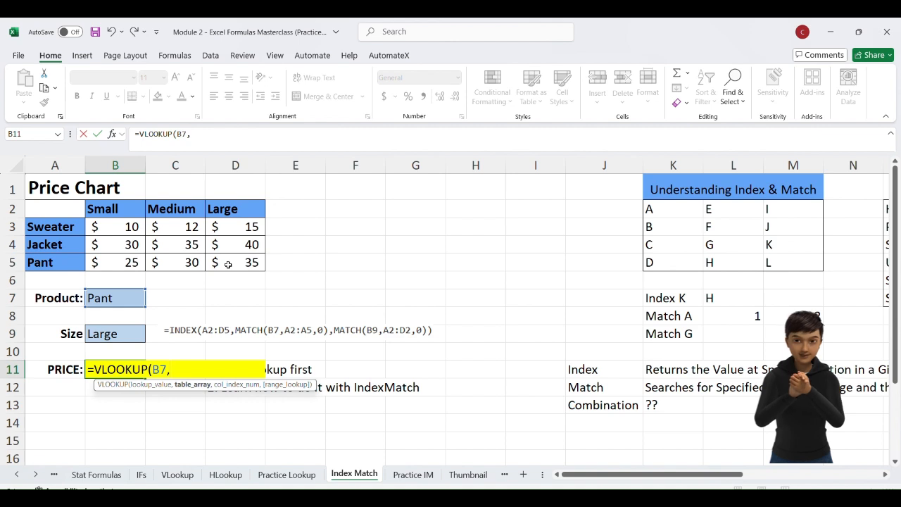
pyautogui.click(69, 209)
pyautogui.moveTo(69, 209); pyautogui.dragTo(70, 262)
pyautogui.write(',')
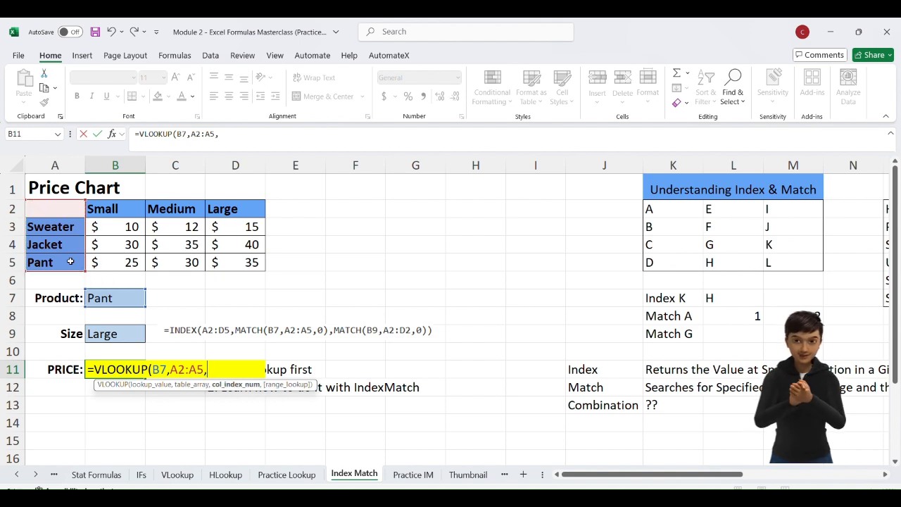
pyautogui.press('BackSpace')
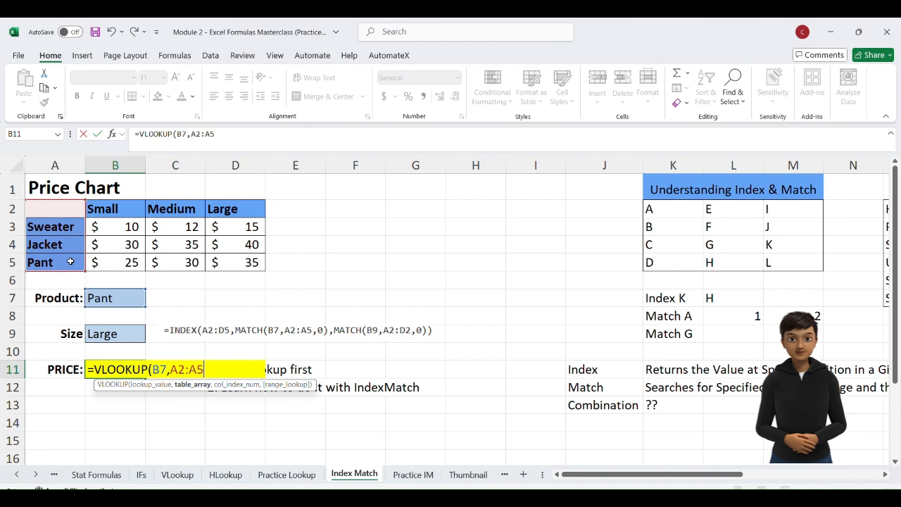
pyautogui.press('Return')
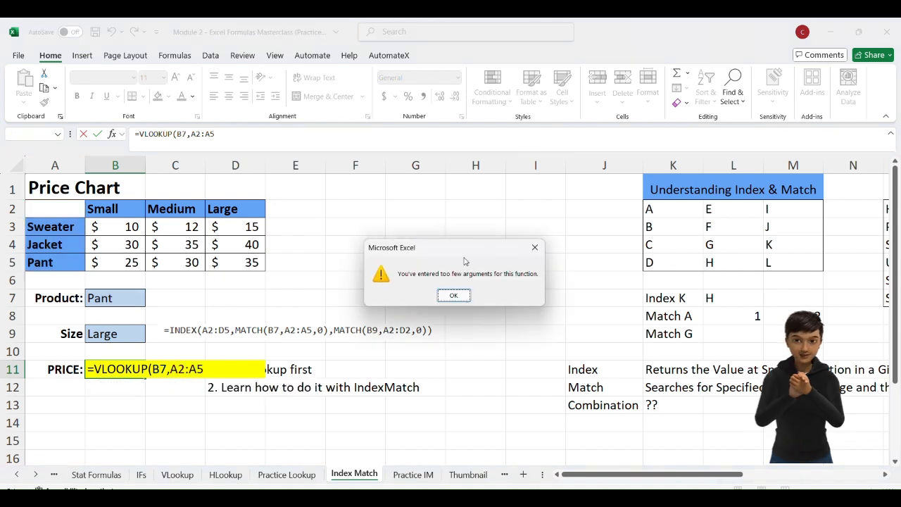
pyautogui.click(535, 247)
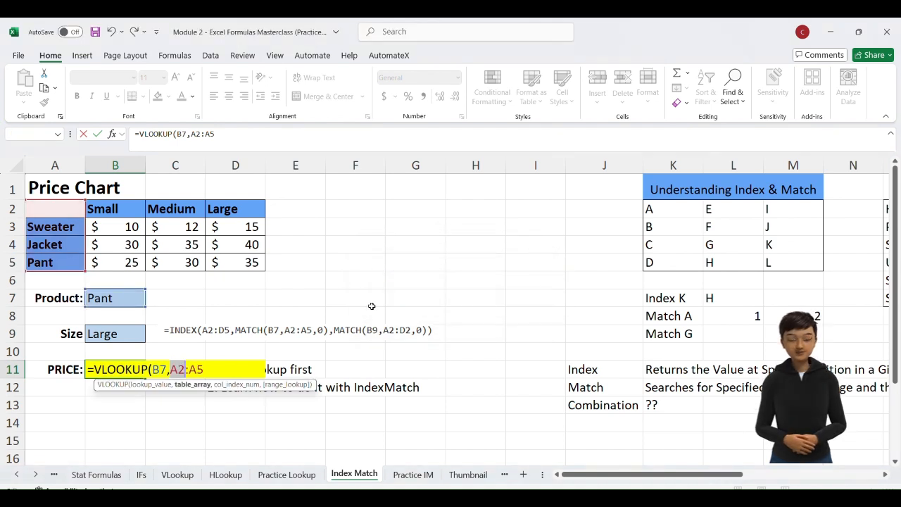
# Remove all arguments from the formula in cell B11, leaving only =VLOOKUP(.
pyautogui.click(279, 133)
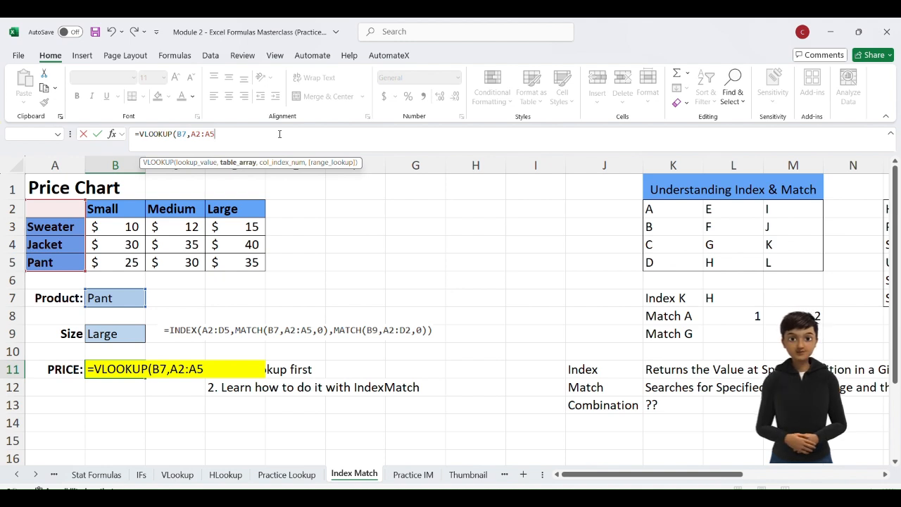
pyautogui.press('BackSpace')
pyautogui.press('BackSpace')
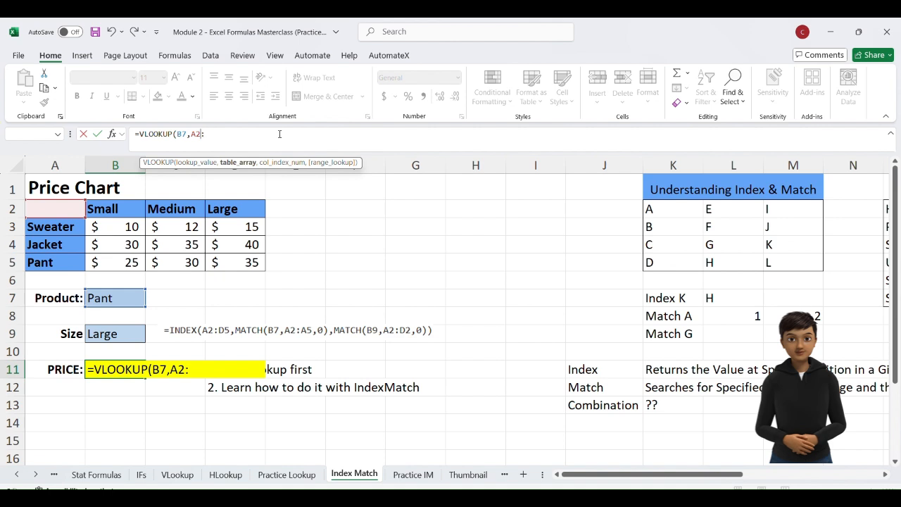
pyautogui.press('BackSpace')
pyautogui.press('BackSpace')
pyautogui.press('BackSpace')
pyautogui.press('BackSpace')
pyautogui.press('BackSpace')
pyautogui.press('BackSpace')
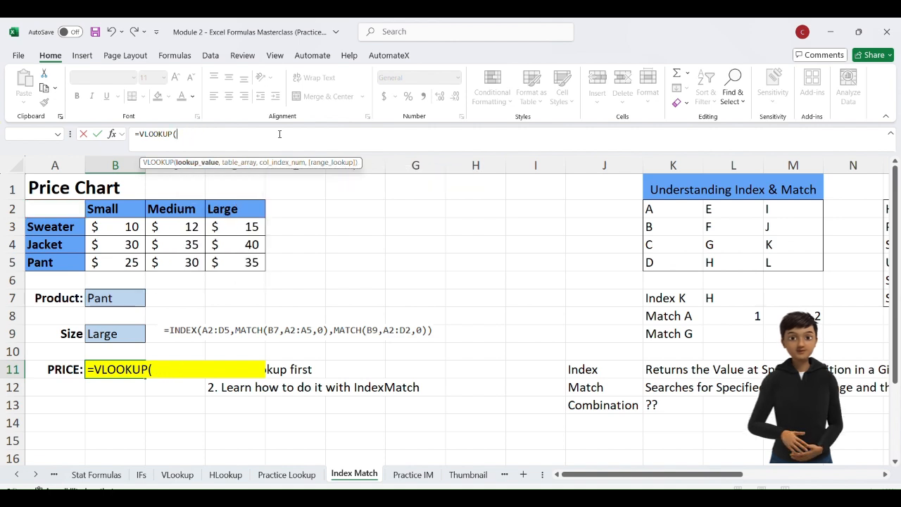
pyautogui.press('BackSpace')
pyautogui.write('(')
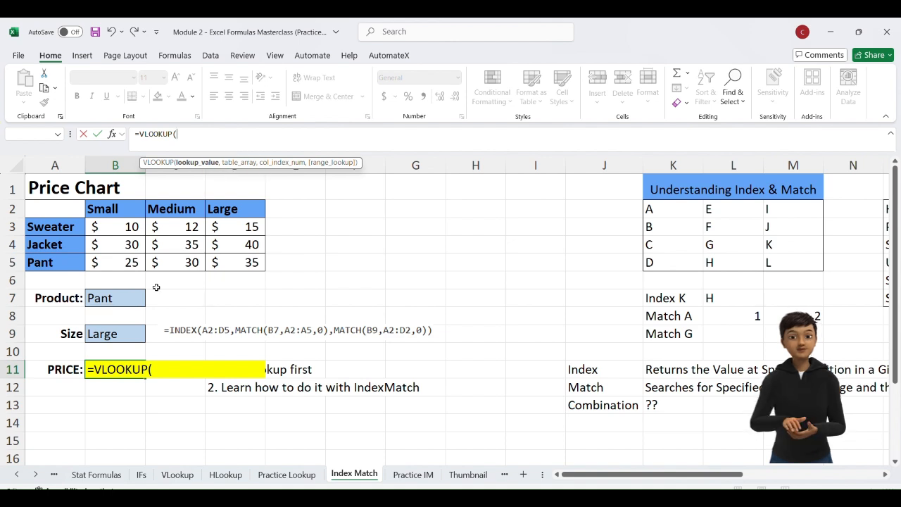
# Give the VLOOKUP in cell B11 the product cell B7 as lookup value and A2:D5 as table array.
pyautogui.click(125, 300)
pyautogui.write(',')
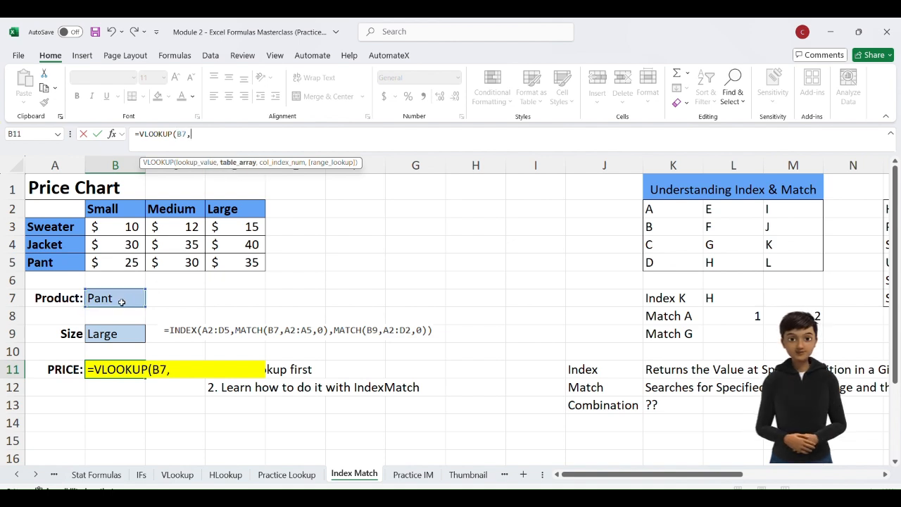
pyautogui.click(61, 209)
pyautogui.hotkey('shift', 'Down')
pyautogui.hotkey('shift', 'Down')
pyautogui.hotkey('shift', 'Down')
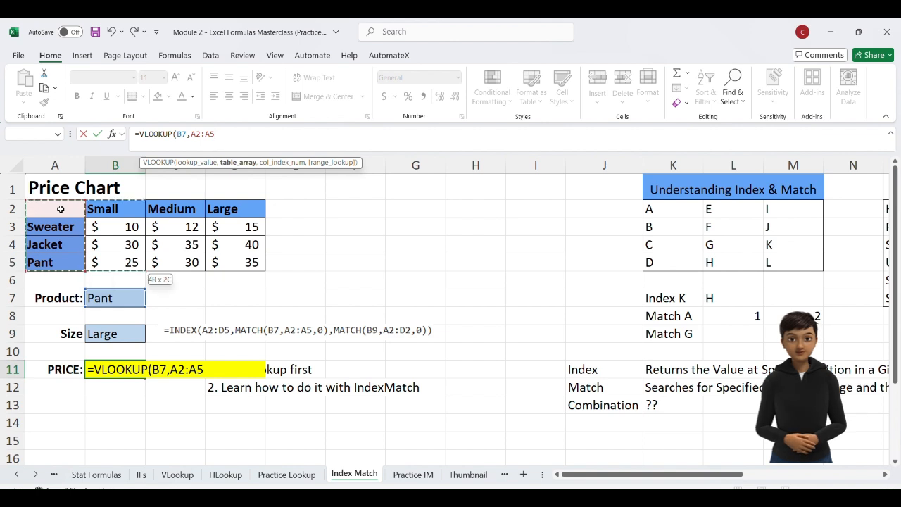
pyautogui.hotkey('shift', 'Right')
pyautogui.hotkey('shift', 'Right')
pyautogui.hotkey('shift', 'Right')
# Complete the VLOOKUP in cell B11 with column index 4 and range lookup 0 for an exact match.
pyautogui.write(',4')
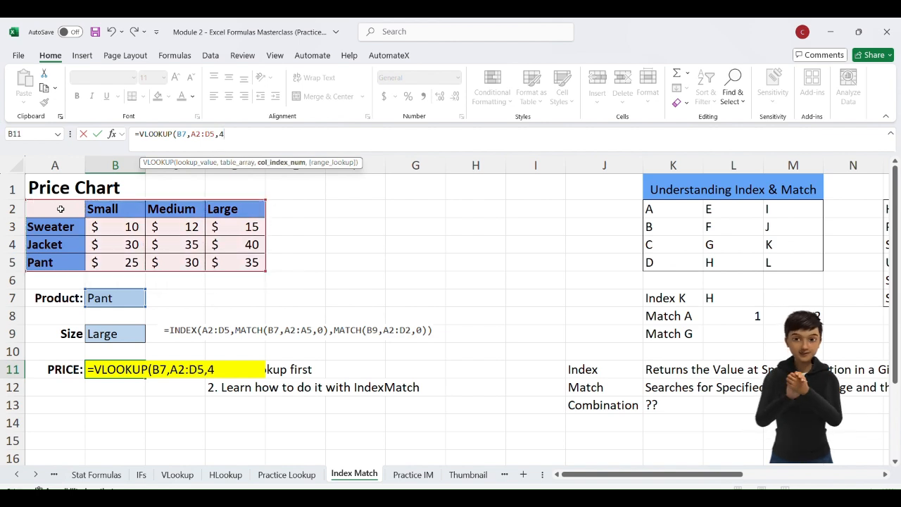
pyautogui.write(',0')
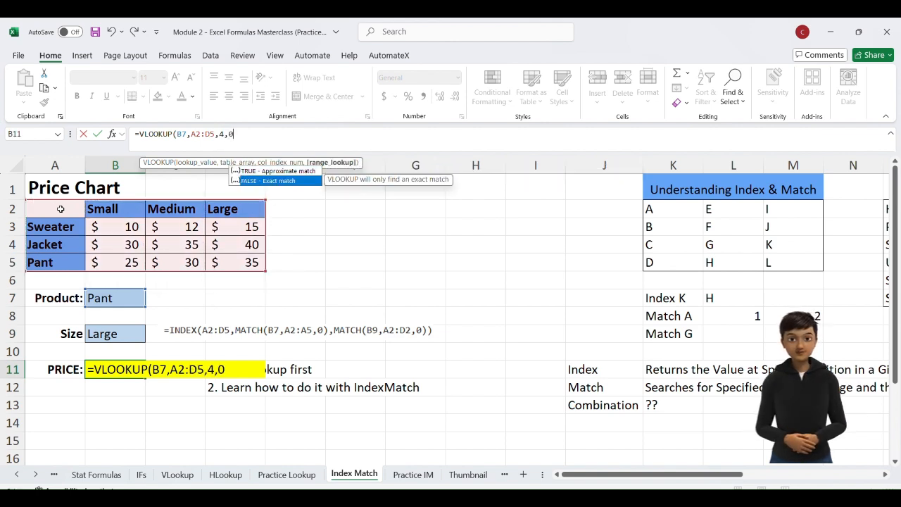
pyautogui.press('Return')
pyautogui.press('Up')
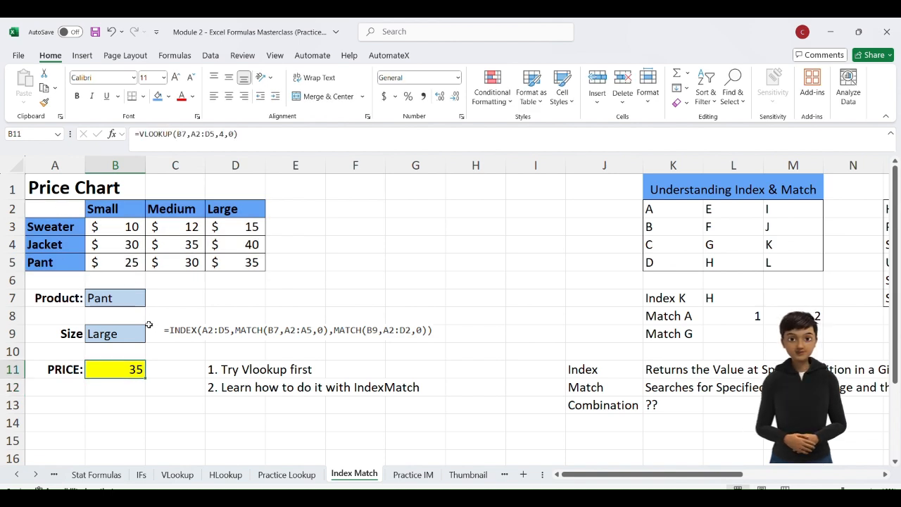
# Change the size in cell B9 to Medium to test the VLOOKUP price, and save the workbook.
pyautogui.click(117, 299)
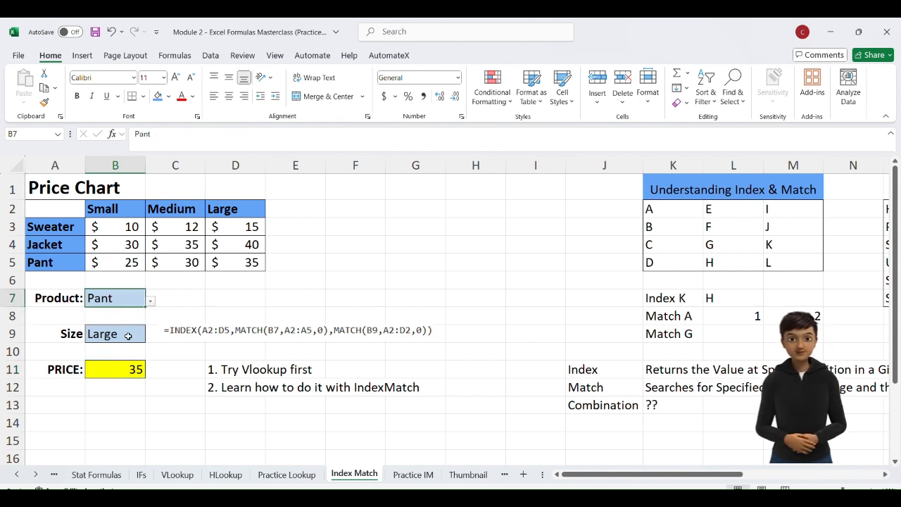
pyautogui.click(134, 366)
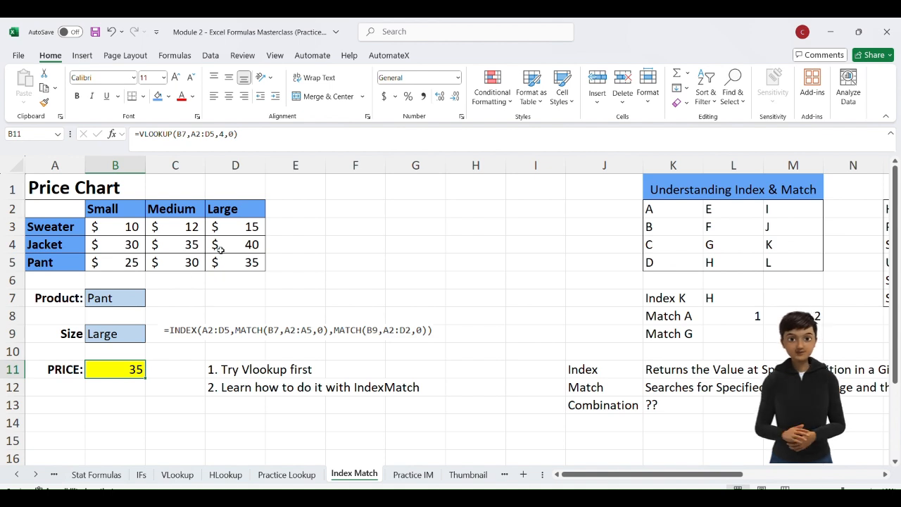
pyautogui.click(136, 335)
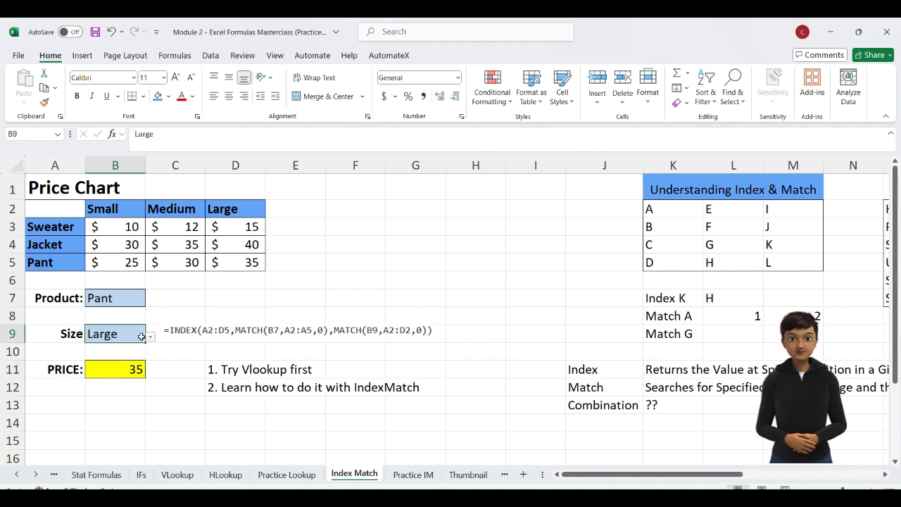
pyautogui.click(151, 336)
pyautogui.click(126, 360)
pyautogui.click(162, 354)
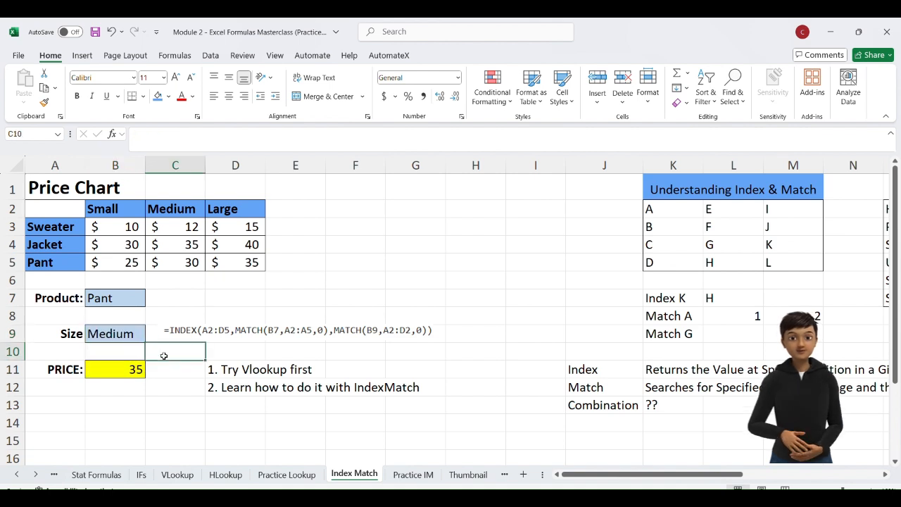
pyautogui.hotkey('ctrl', 's')
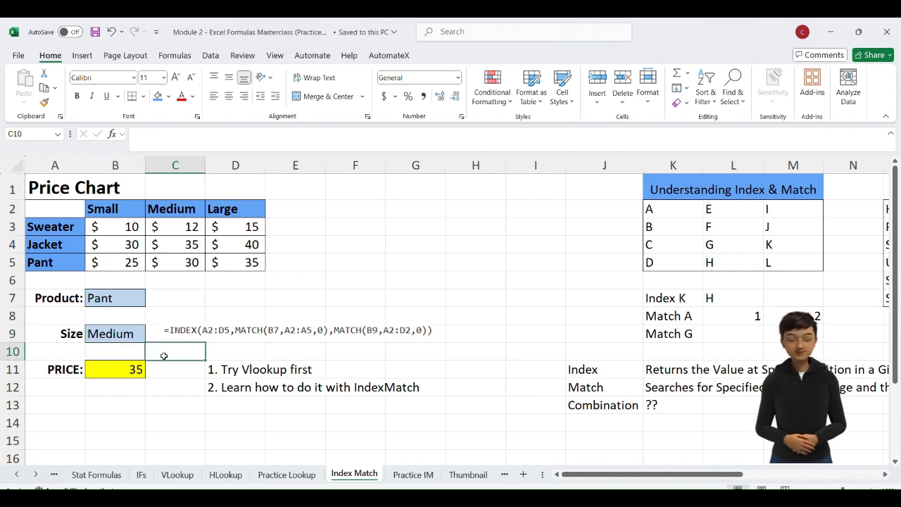
# Change the size in cell B9 to Small and compare the price with the small Pant price in cell B5.
pyautogui.click(136, 339)
pyautogui.click(151, 336)
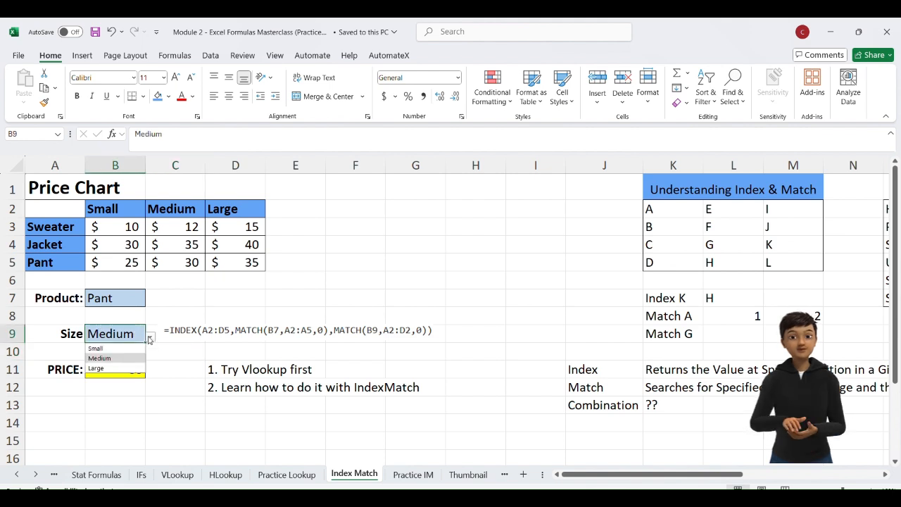
pyautogui.click(131, 349)
pyautogui.click(158, 352)
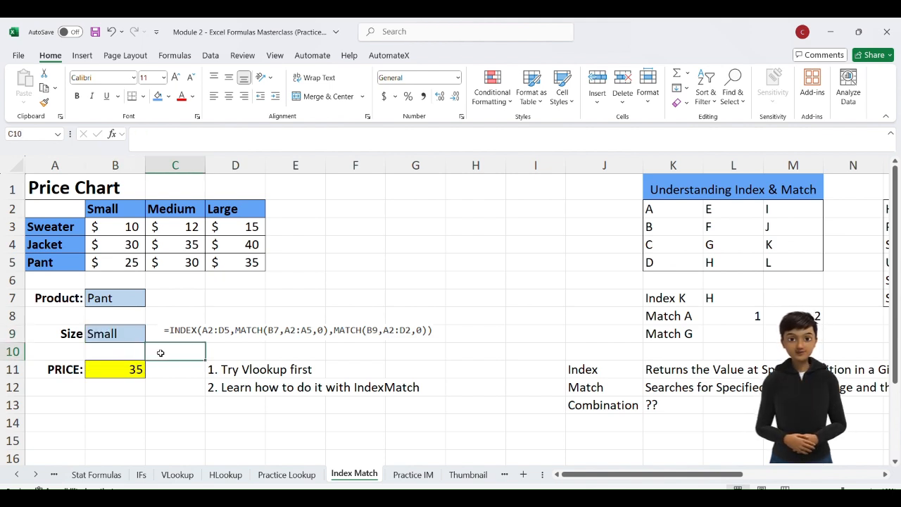
pyautogui.click(117, 260)
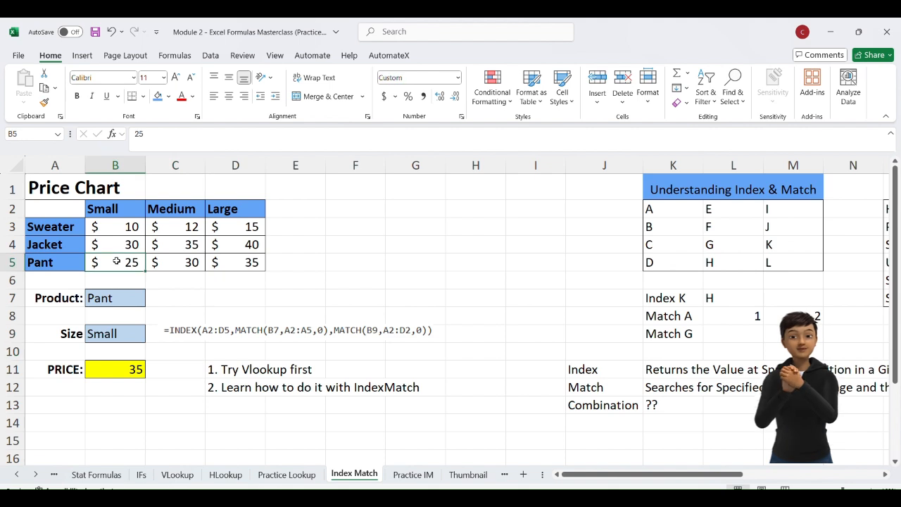
pyautogui.click(119, 330)
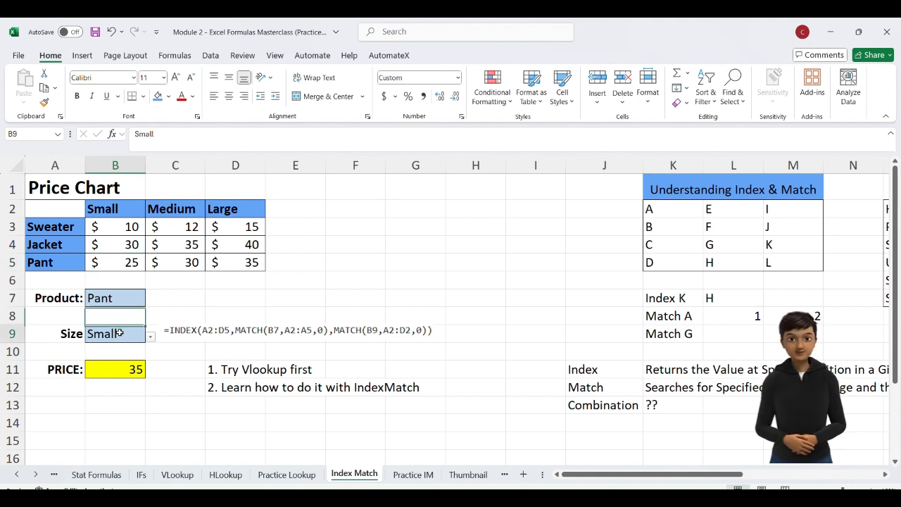
# Change the product in cell B7 to Sweater and check the VLOOKUP formula in cell B11.
pyautogui.click(131, 296)
pyautogui.click(150, 302)
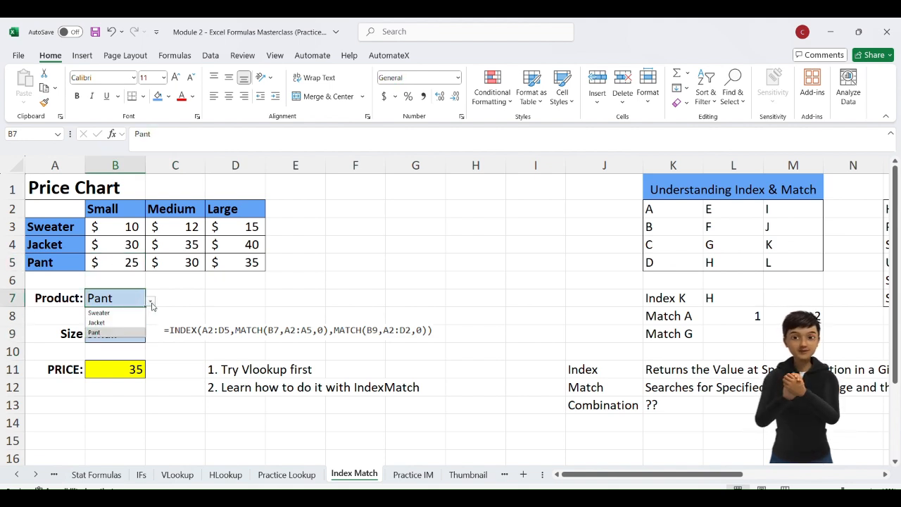
pyautogui.click(131, 313)
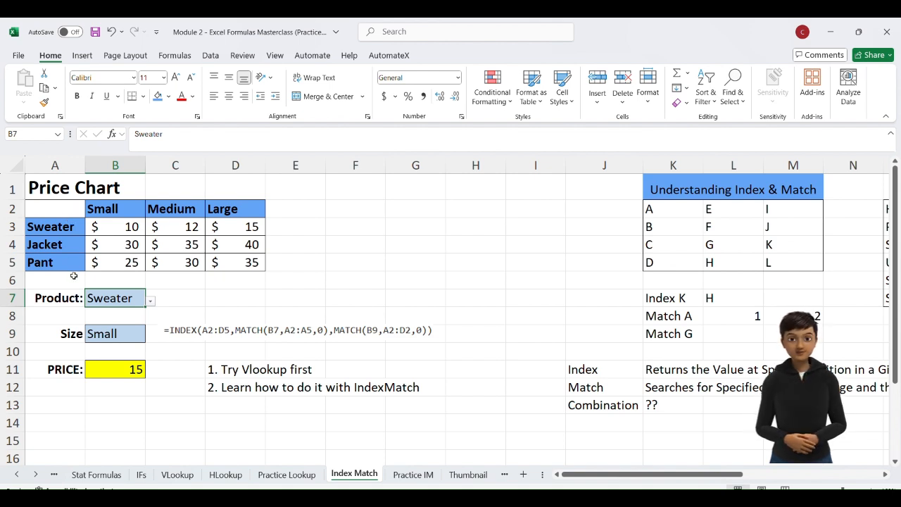
pyautogui.click(113, 368)
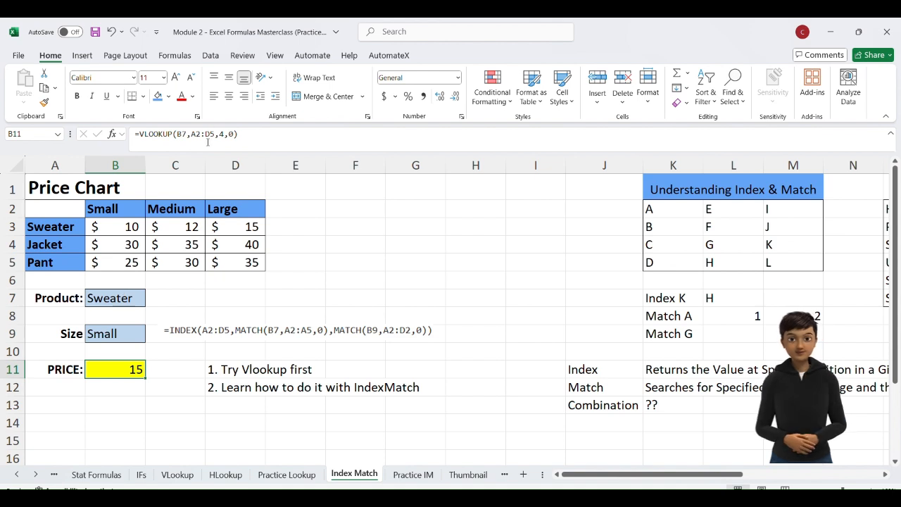
# Test the VLOOKUP by setting the product in cell B7 to Jacket and back to Pant.
pyautogui.click(124, 298)
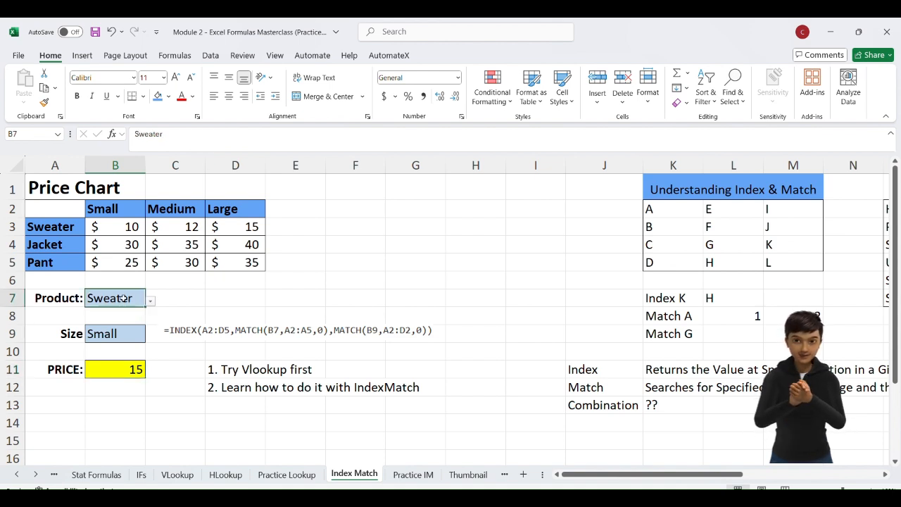
pyautogui.click(150, 301)
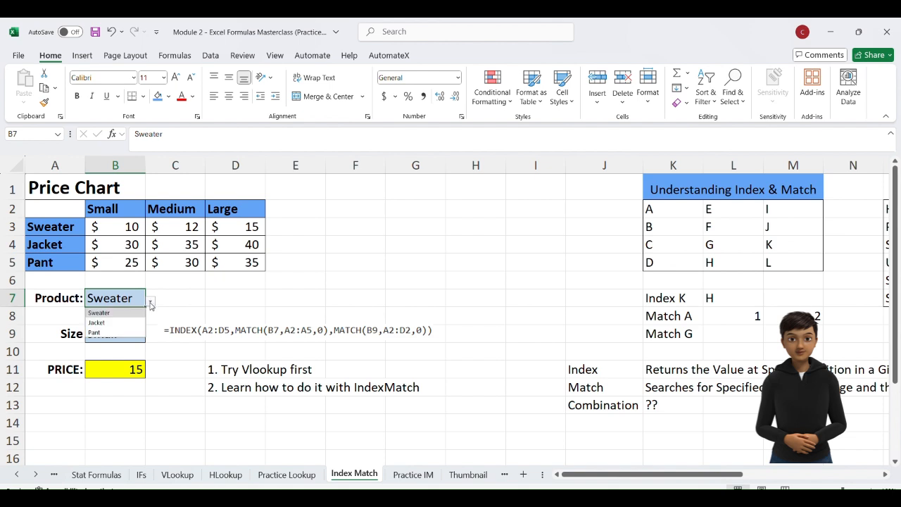
pyautogui.click(140, 322)
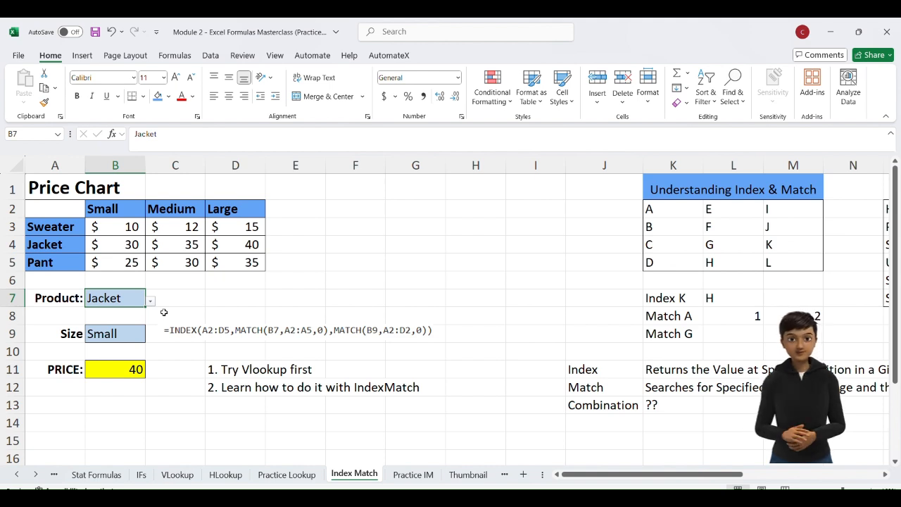
pyautogui.click(150, 301)
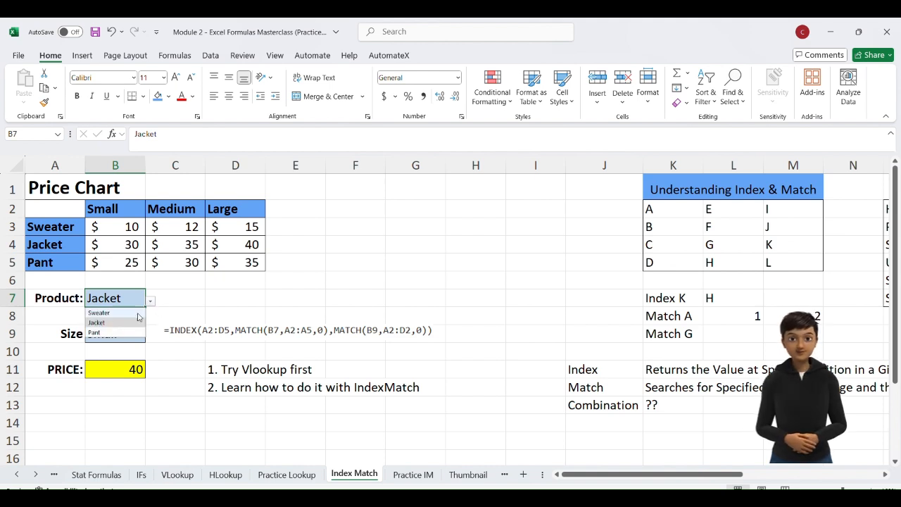
pyautogui.click(129, 332)
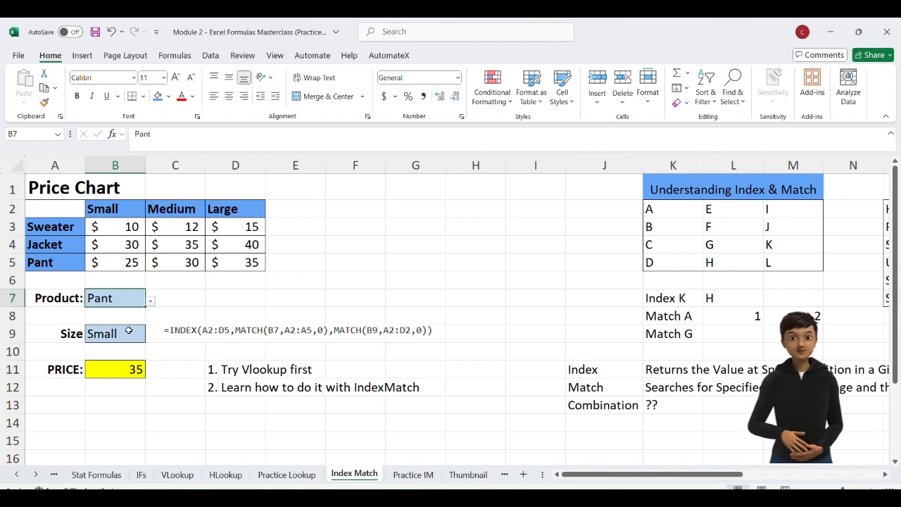
# Clear the VLOOKUP formula from the price cell B11.
pyautogui.click(126, 373)
pyautogui.doubleClick(128, 377)
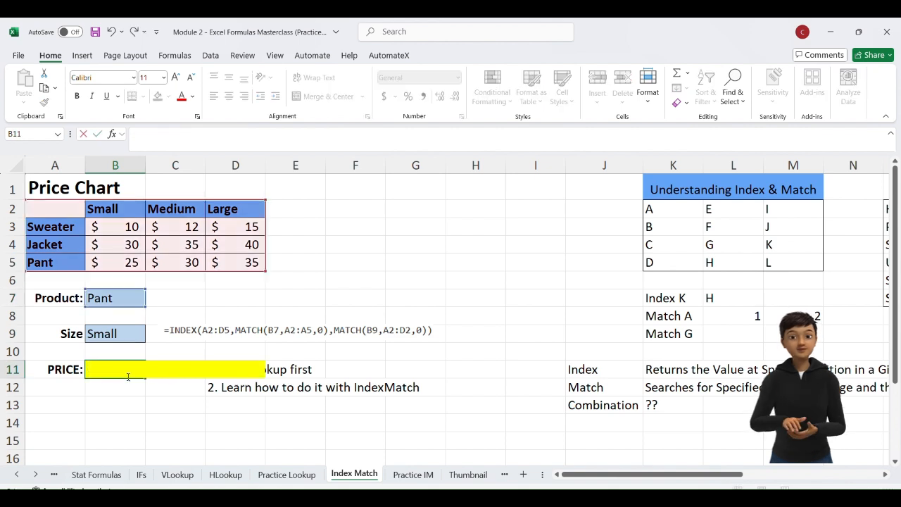
pyautogui.press('Return')
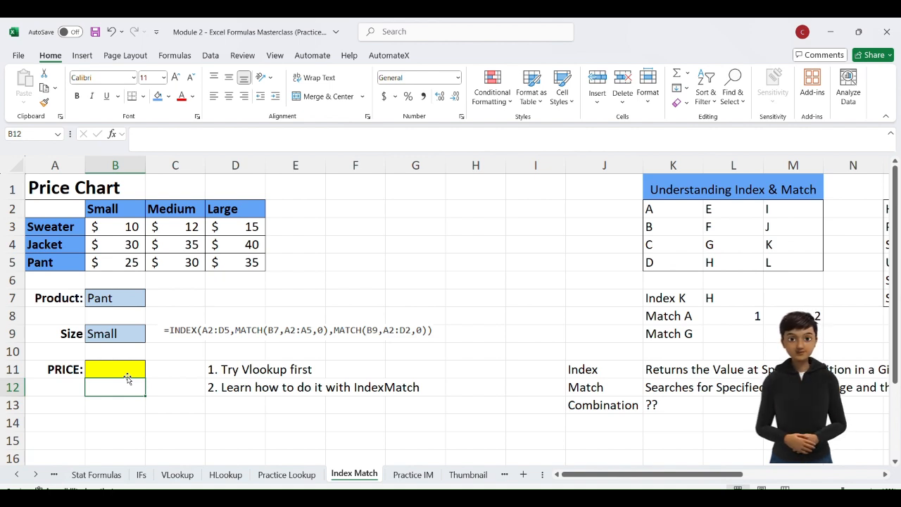
# Start an INDEX formula in cell B11 with the price table A2:D5 as its array.
pyautogui.click(129, 373)
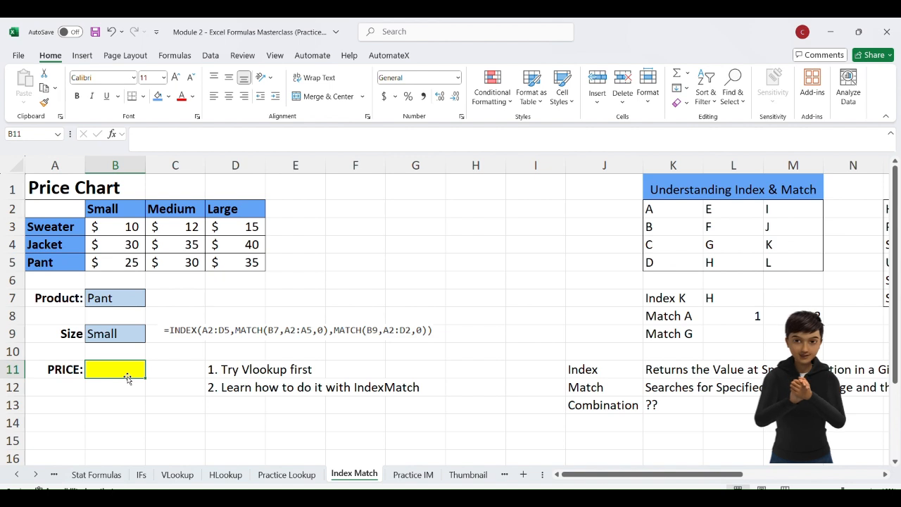
pyautogui.write('=')
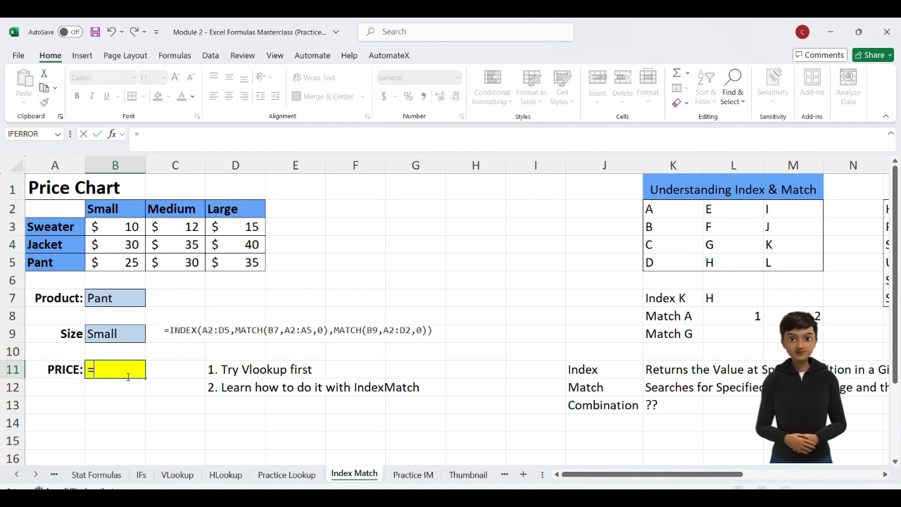
pyautogui.write('index(')
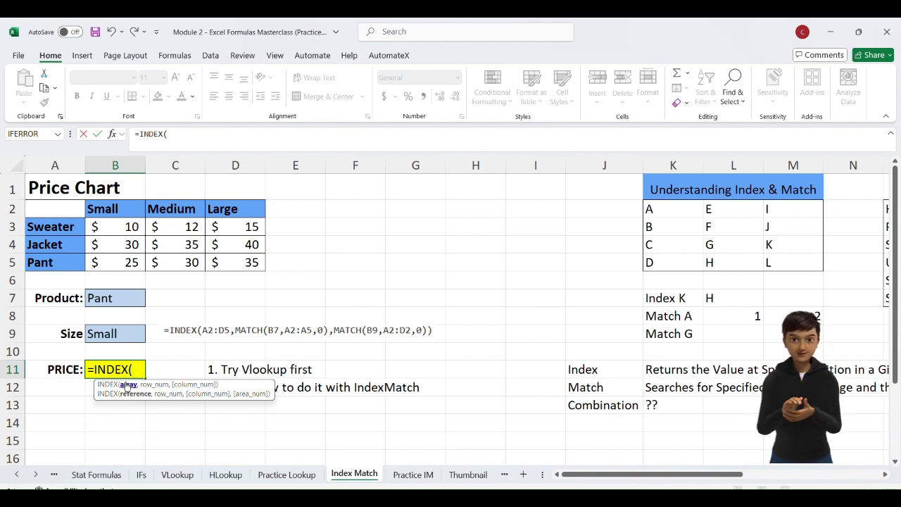
pyautogui.moveTo(50, 204); pyautogui.dragTo(236, 262)
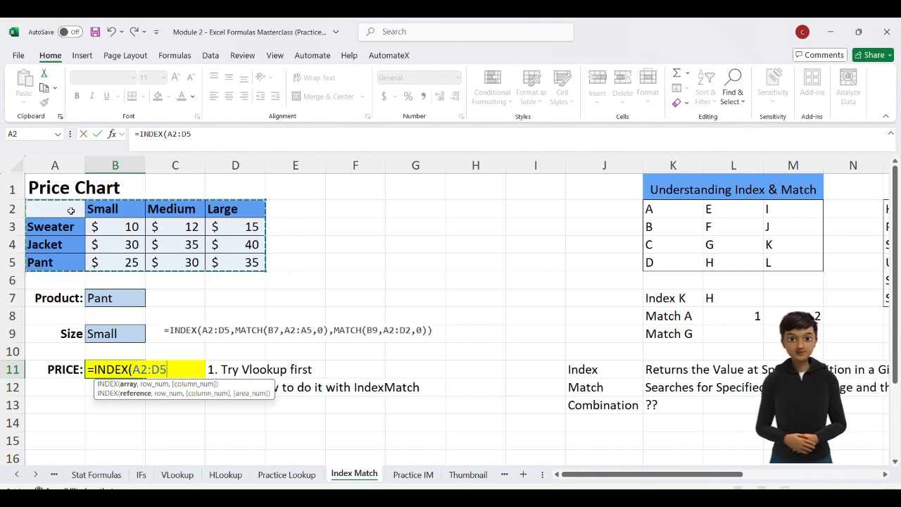
pyautogui.write(',')
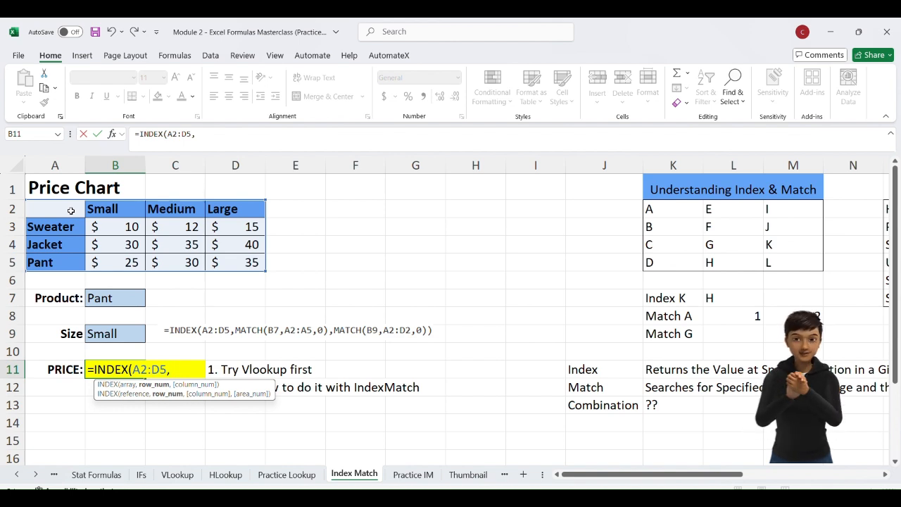
# Add a MATCH as the INDEX row number, looking up B7 in A2:A5 with match type 0.
pyautogui.write('mat')
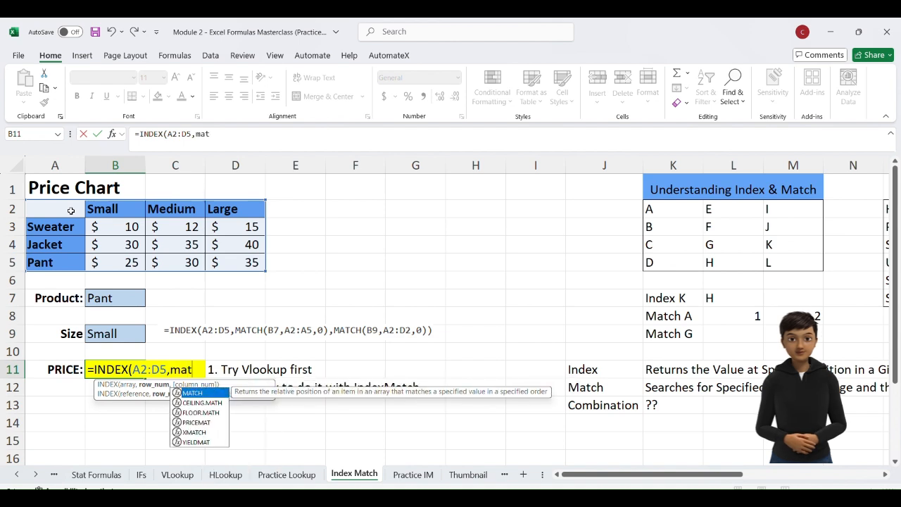
pyautogui.press('Tab')
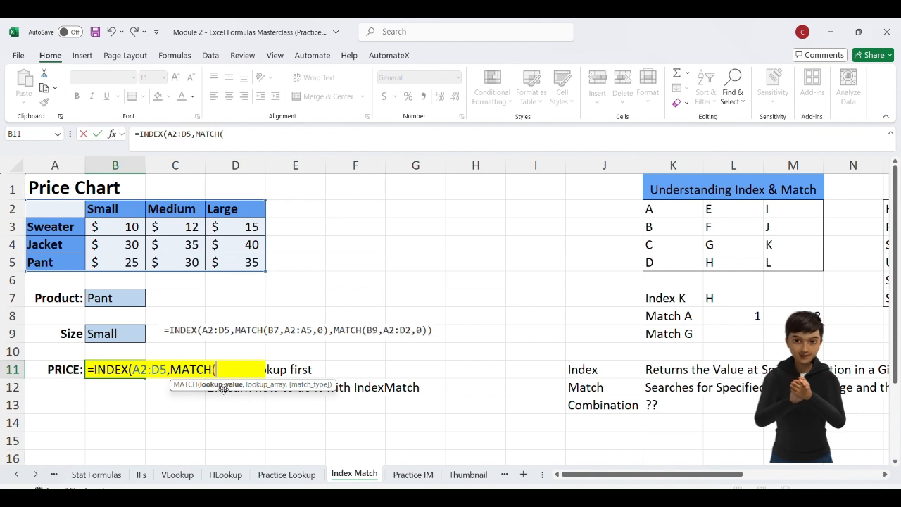
pyautogui.click(109, 299)
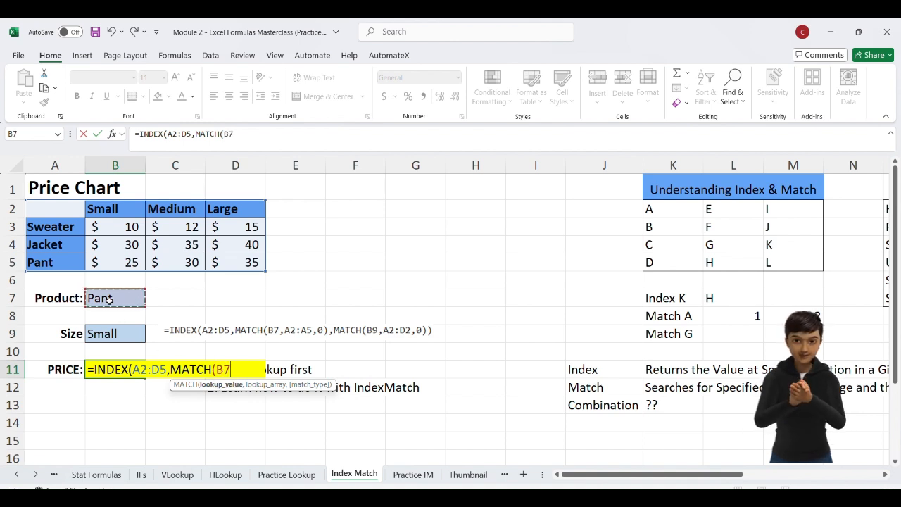
pyautogui.write(',')
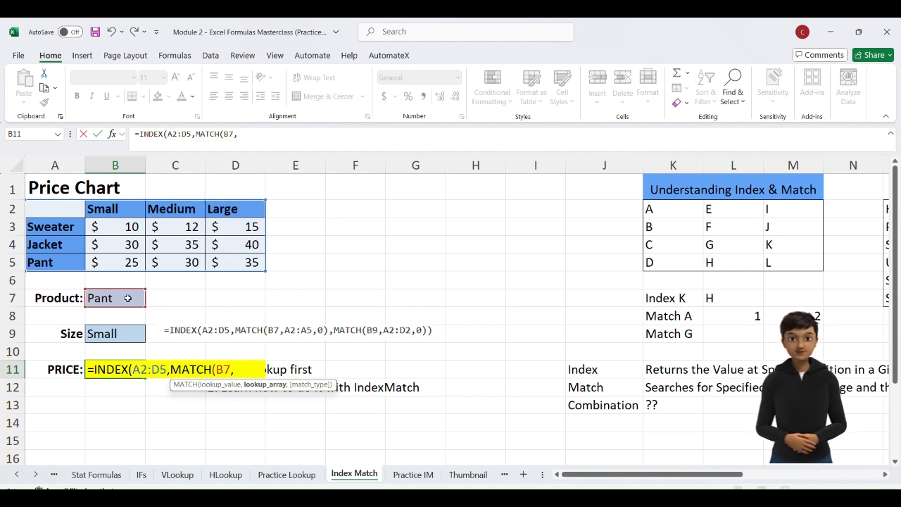
pyautogui.click(46, 205)
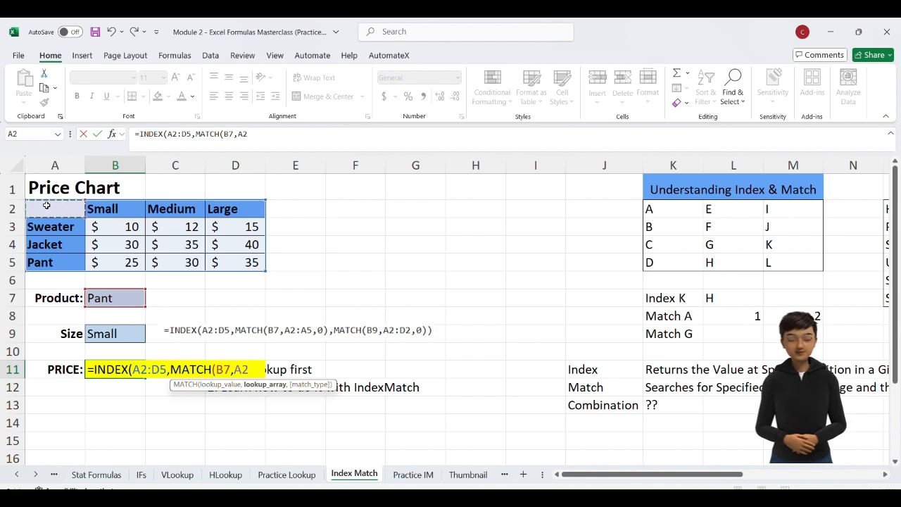
pyautogui.moveTo(47, 205); pyautogui.dragTo(50, 263)
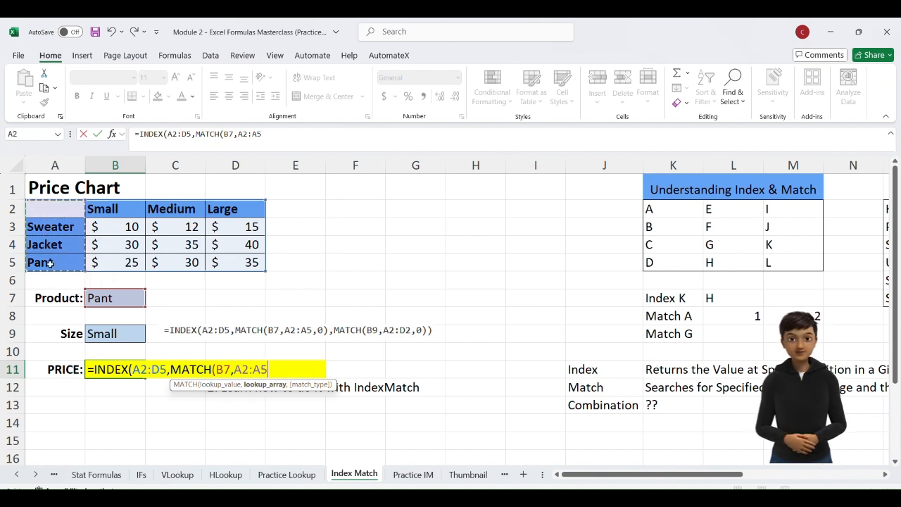
pyautogui.write(',')
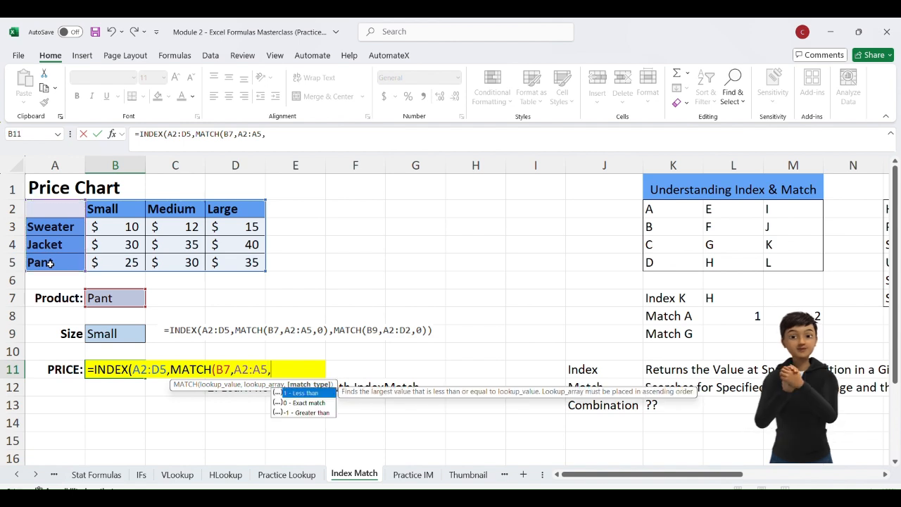
pyautogui.write('0')
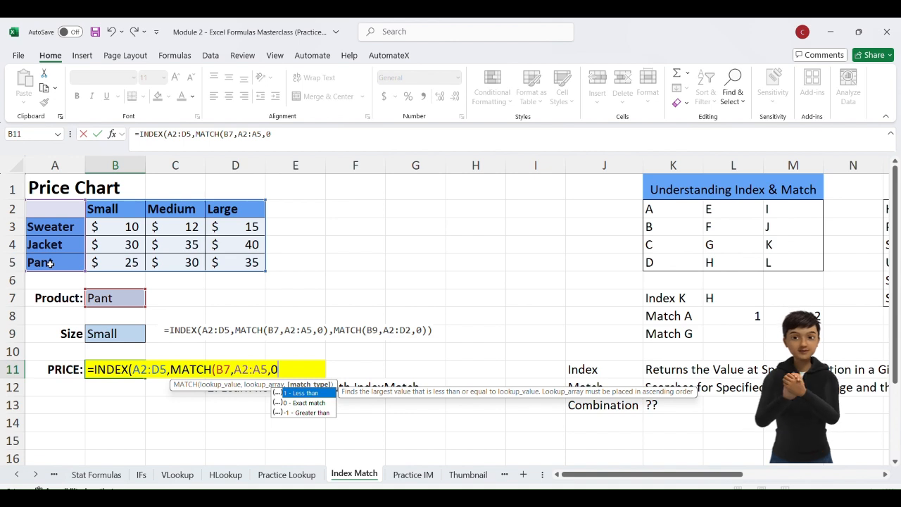
pyautogui.write(')')
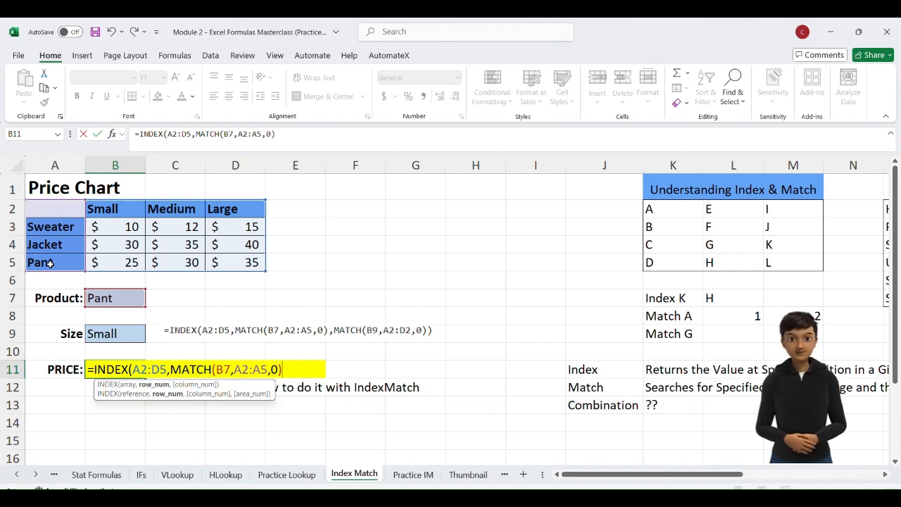
# Add a second MATCH as the INDEX column number, looking up the size in B9 across the header row A2:D2.
pyautogui.write(',')
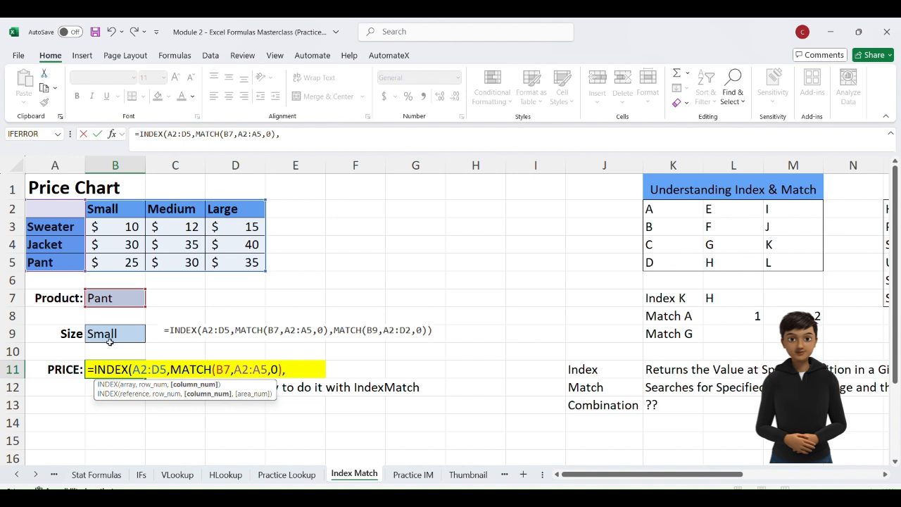
pyautogui.write('matc')
pyautogui.press('Tab')
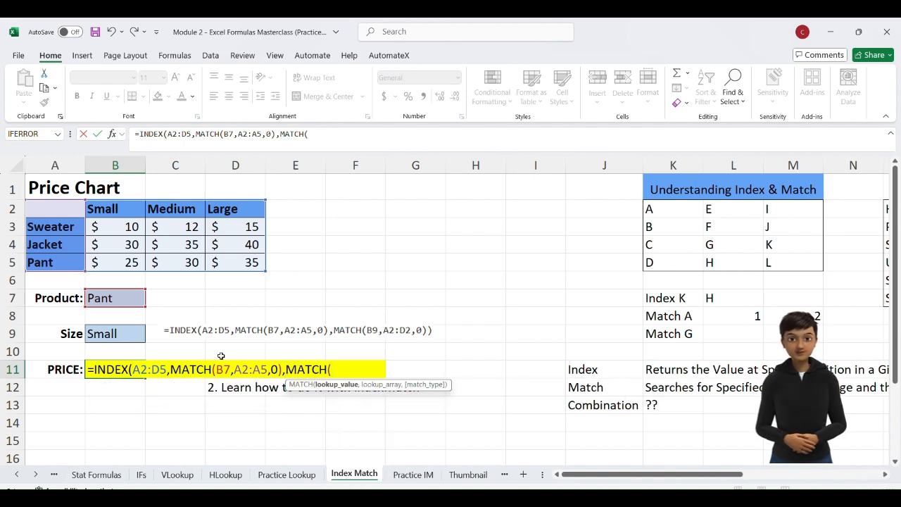
pyautogui.click(118, 333)
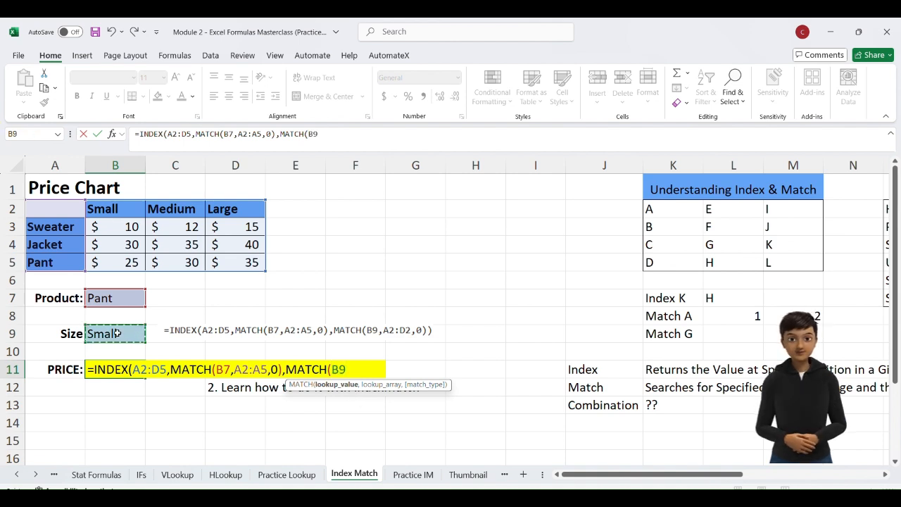
pyautogui.write(',')
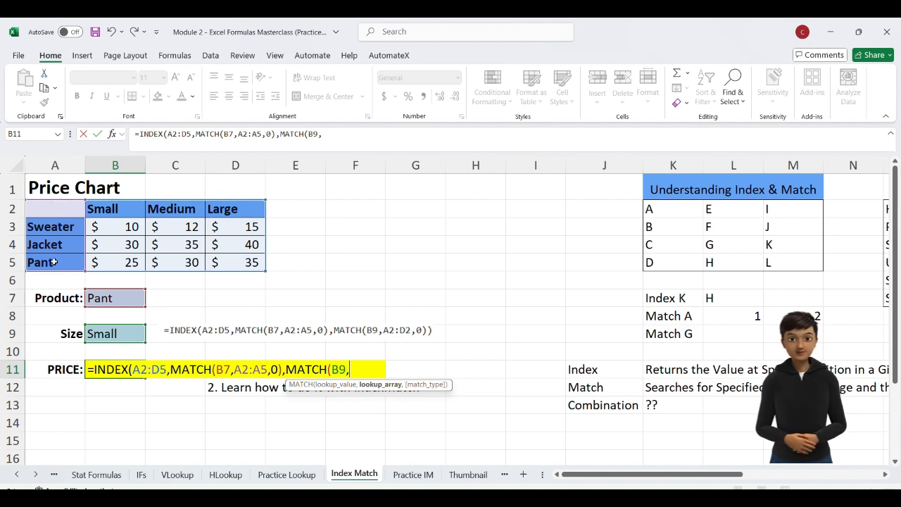
pyautogui.click(51, 209)
pyautogui.moveTo(83, 210); pyautogui.dragTo(223, 208)
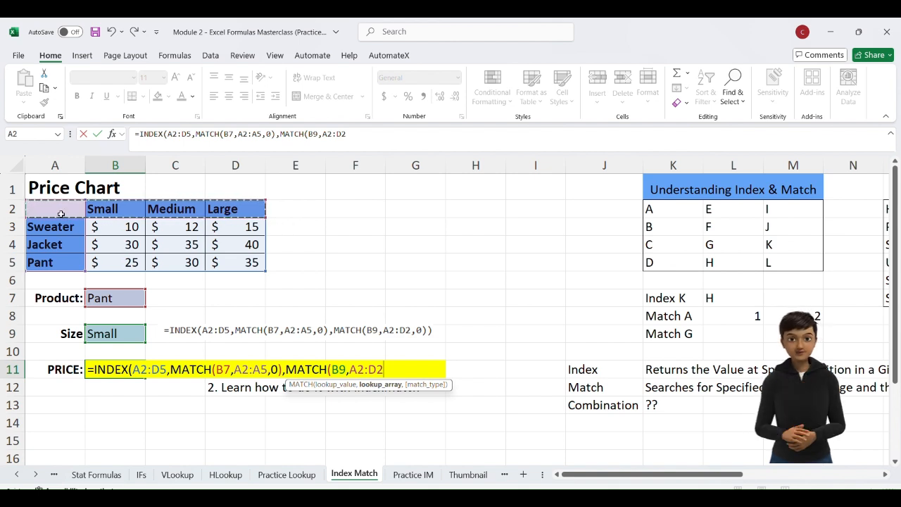
# Set the second MATCH's match type to 0, close both functions and enter the formula in B11.
pyautogui.write(',')
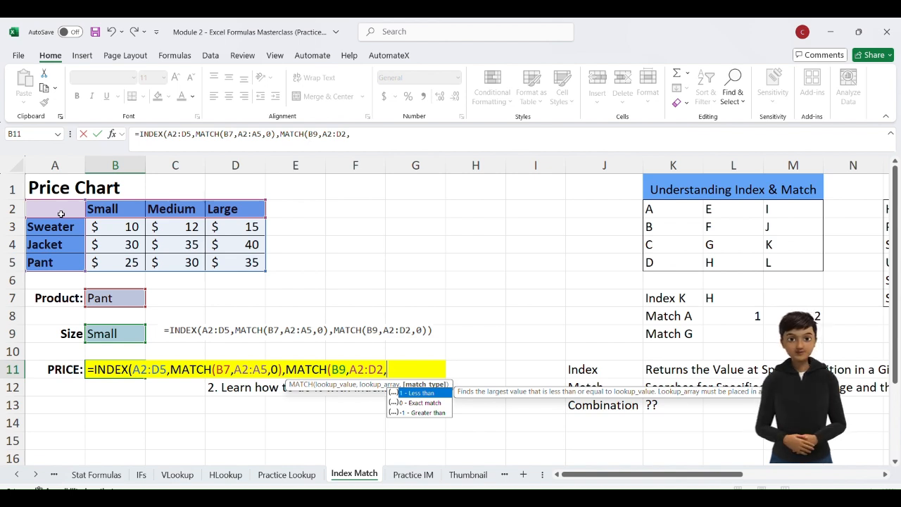
pyautogui.write('0')
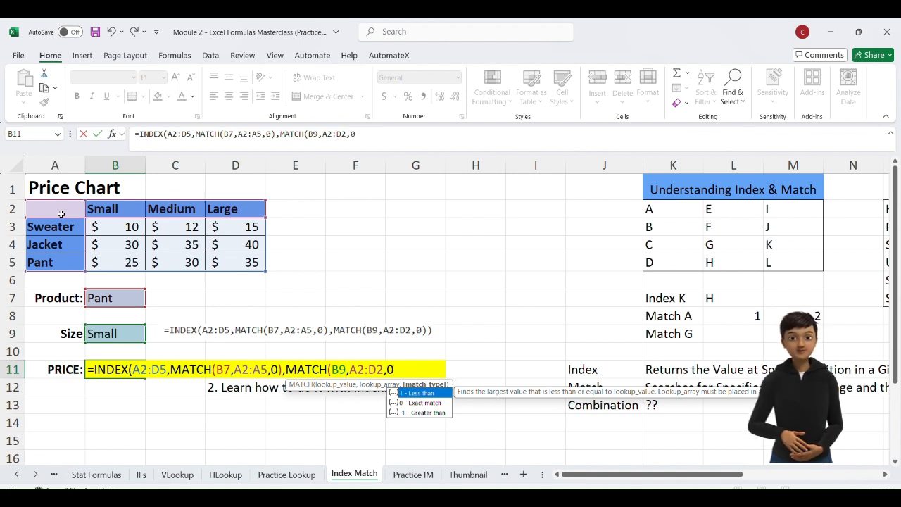
pyautogui.write(')')
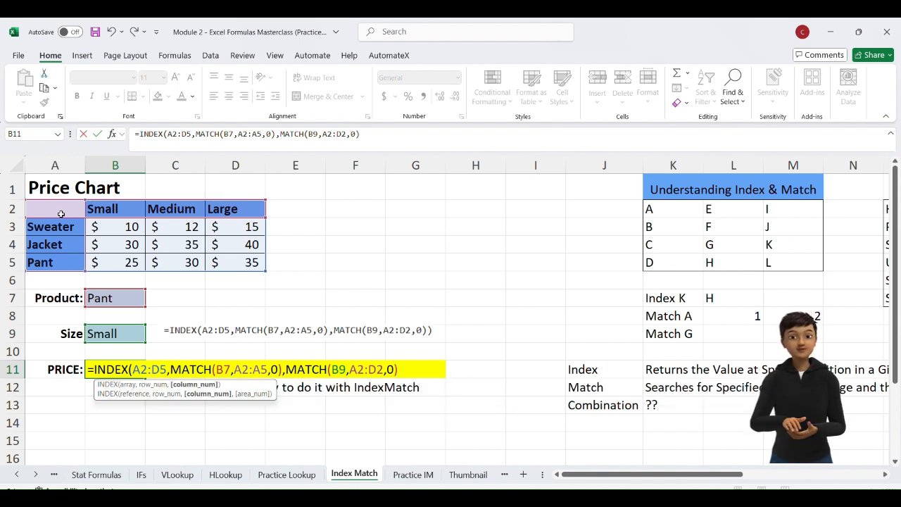
pyautogui.write(')')
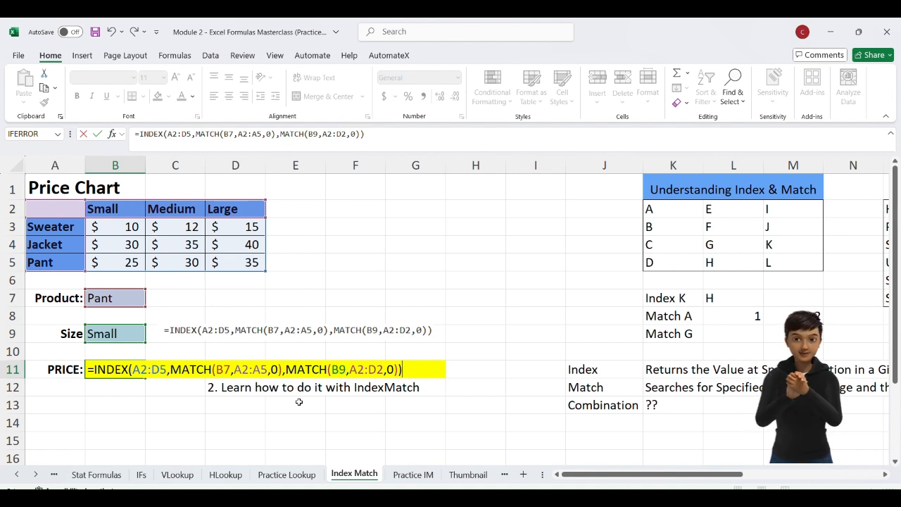
pyautogui.press('Return')
pyautogui.press('Up')
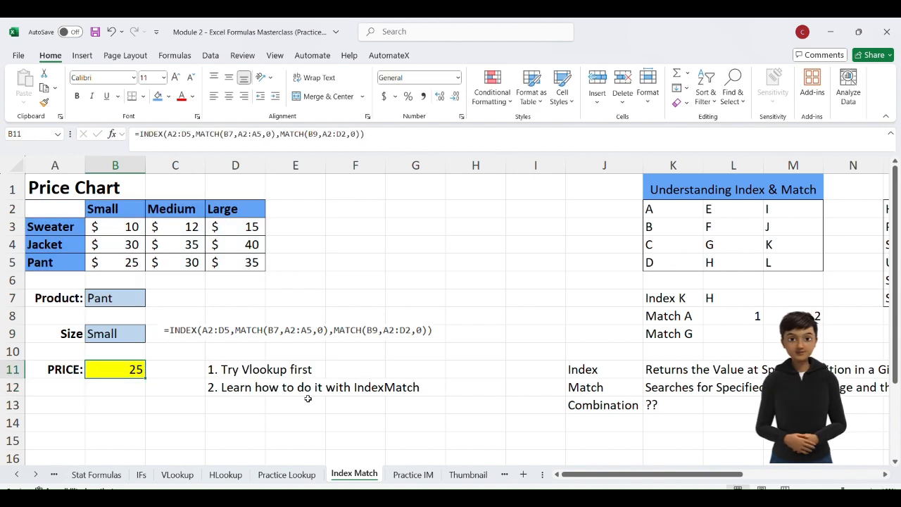
# Check the formula's result against the Price Chart cell where the Pant row meets the Small column.
pyautogui.click(40, 263)
pyautogui.click(117, 208)
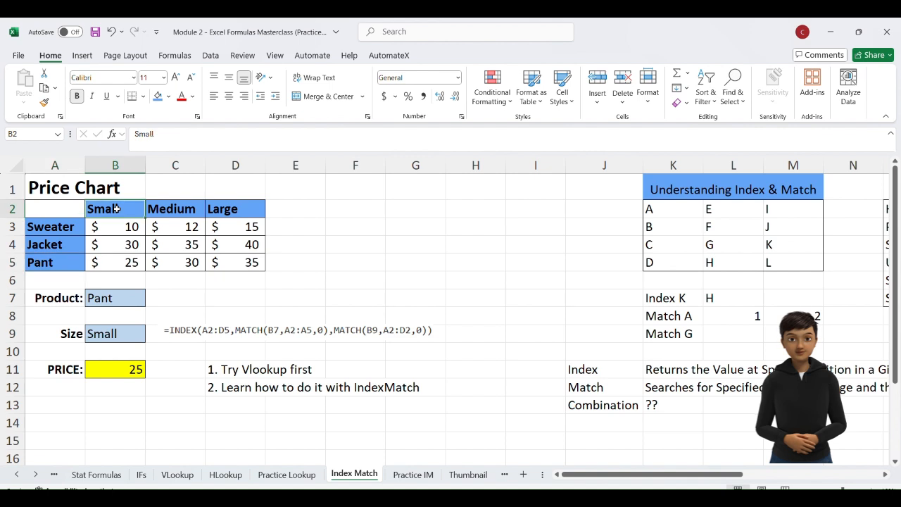
pyautogui.click(121, 263)
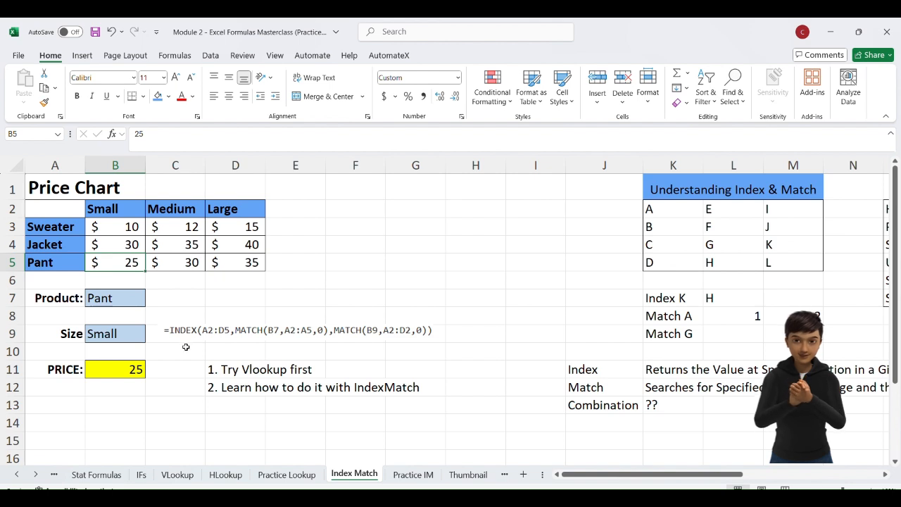
# Test the formula by setting the product in B7 to Sweater and to Jacket, checking against the chart's small Jacket price.
pyautogui.click(114, 292)
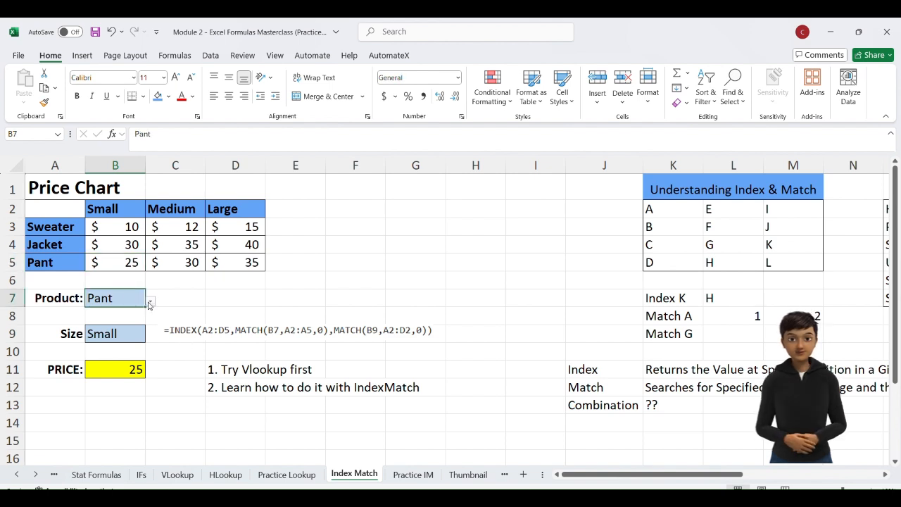
pyautogui.click(149, 304)
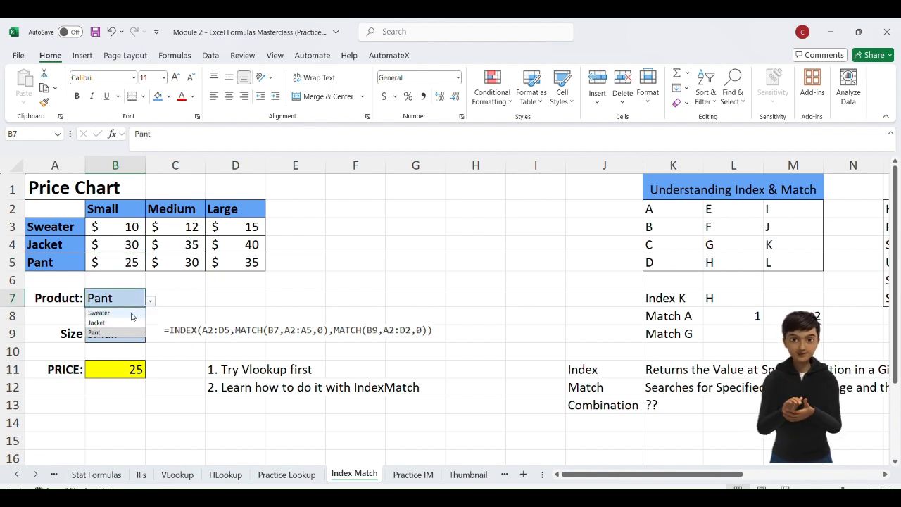
pyautogui.click(130, 313)
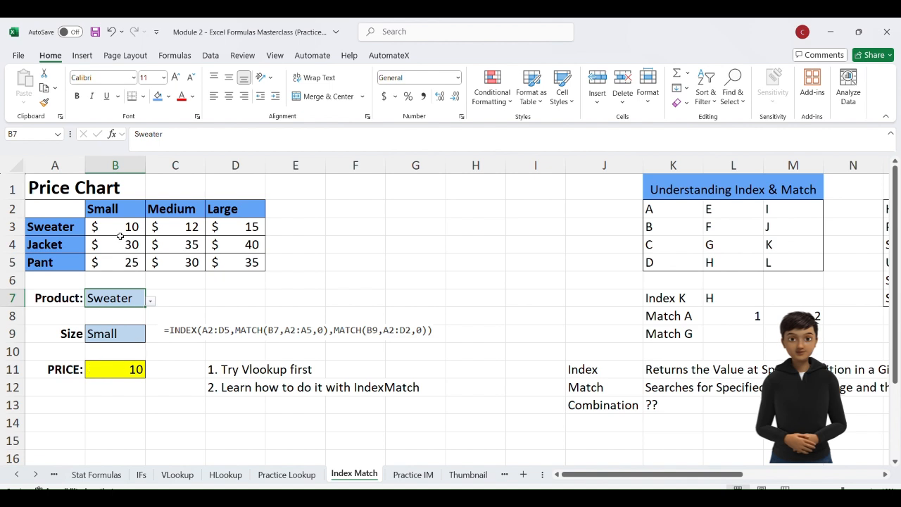
pyautogui.click(151, 302)
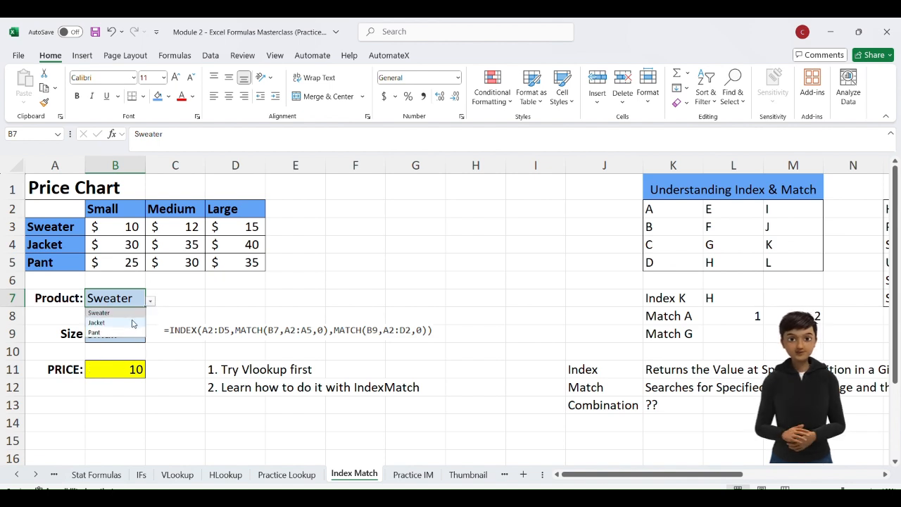
pyautogui.click(132, 323)
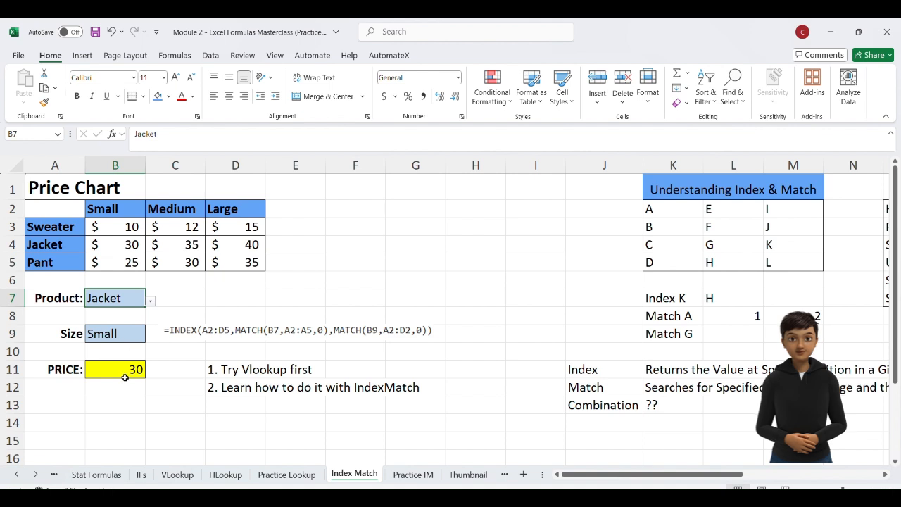
pyautogui.click(134, 248)
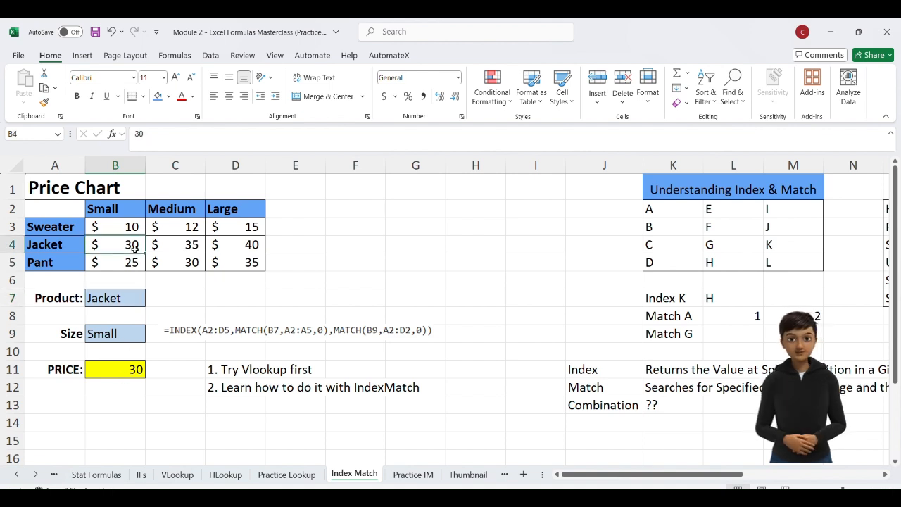
# Test the formula with other sizes by setting B9 to Medium and to Large.
pyautogui.click(126, 335)
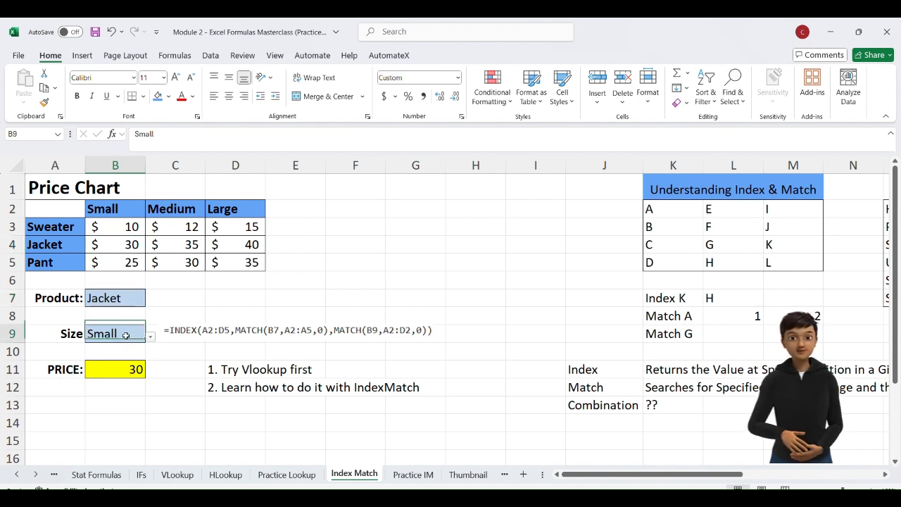
pyautogui.click(150, 338)
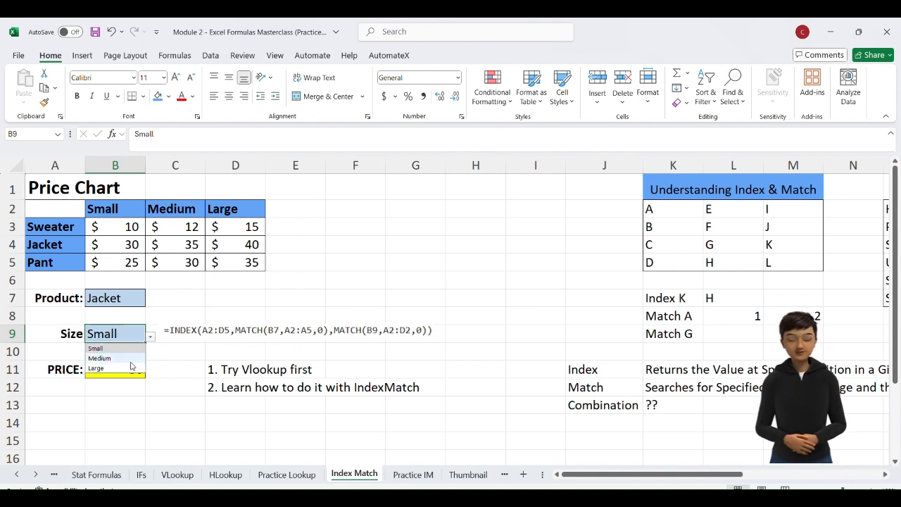
pyautogui.click(130, 360)
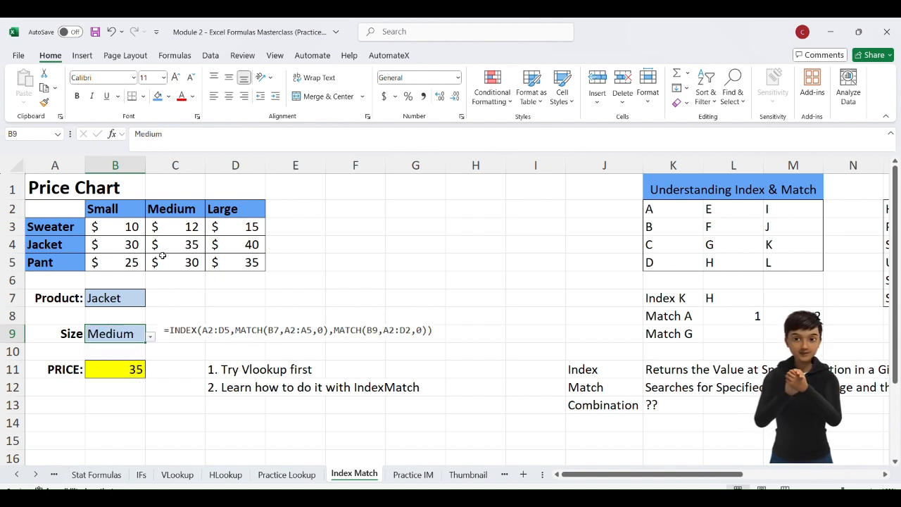
pyautogui.click(150, 338)
pyautogui.click(124, 368)
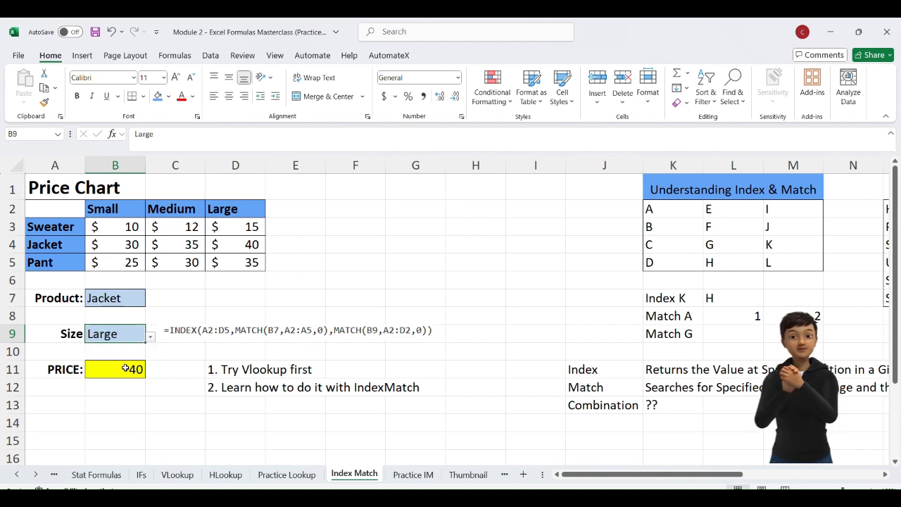
pyautogui.click(156, 355)
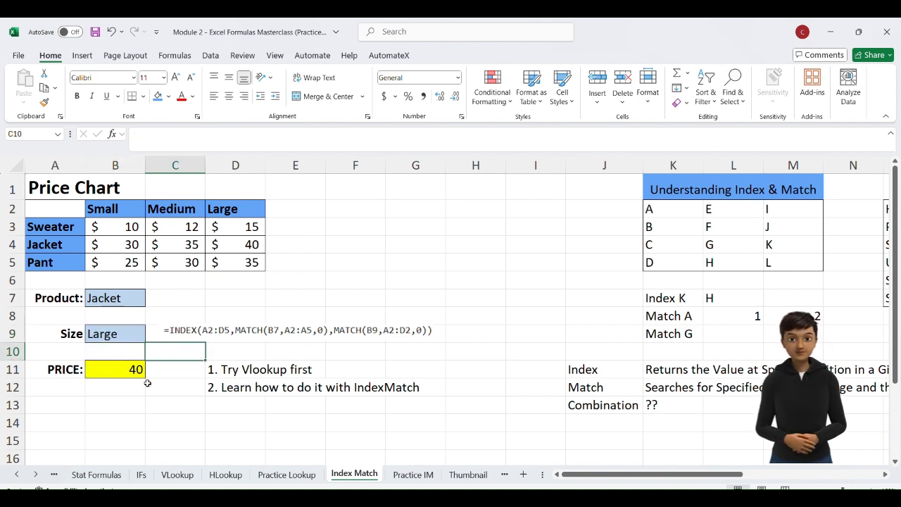